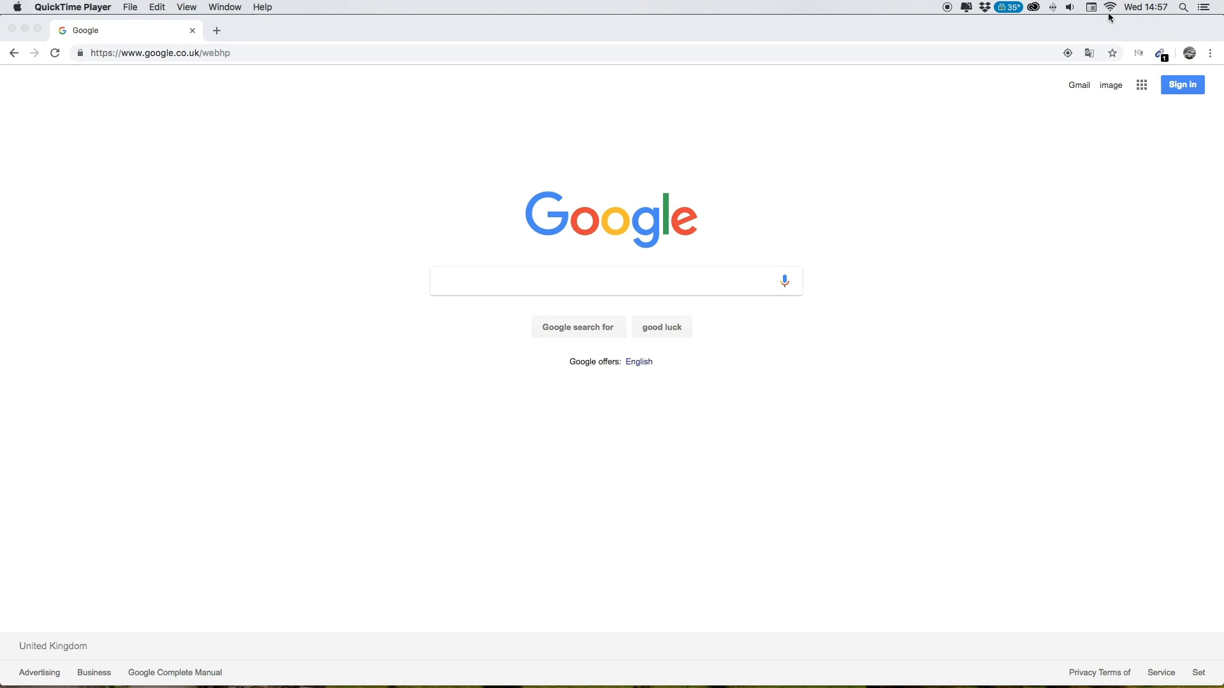
# - Join the dongle's own Solax_ hotspot Wi-Fi network and confirm the Mac is connected
pyautogui.click(1110, 8)
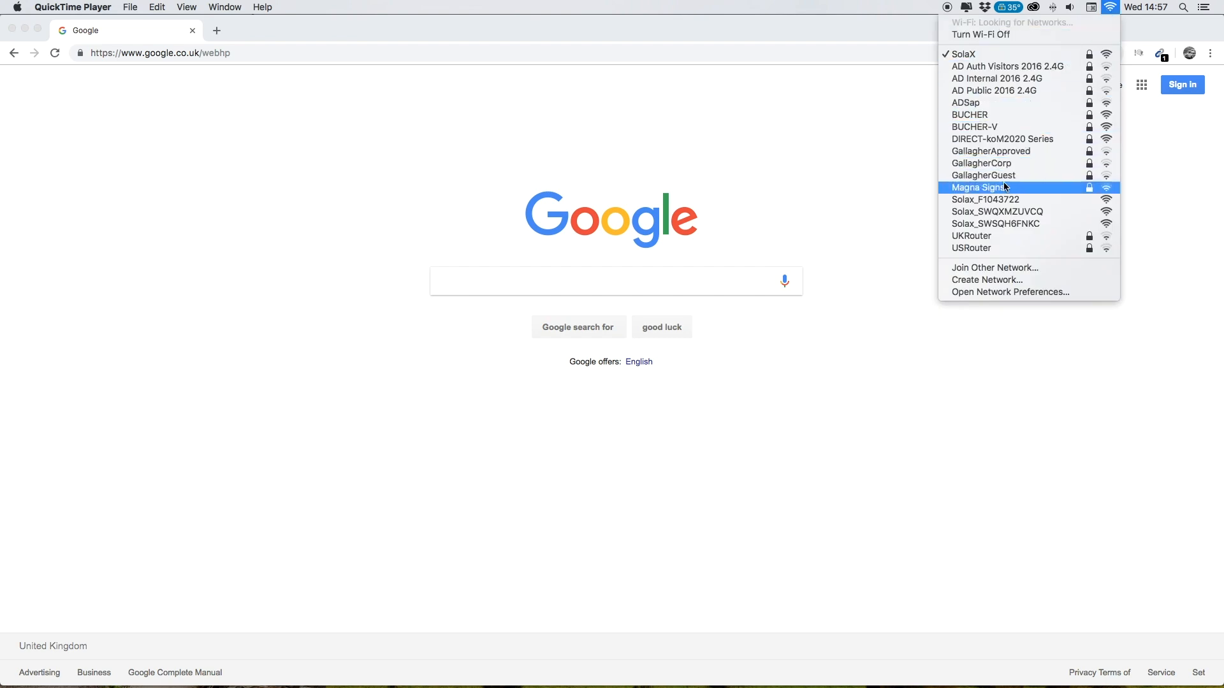
pyautogui.click(1009, 224)
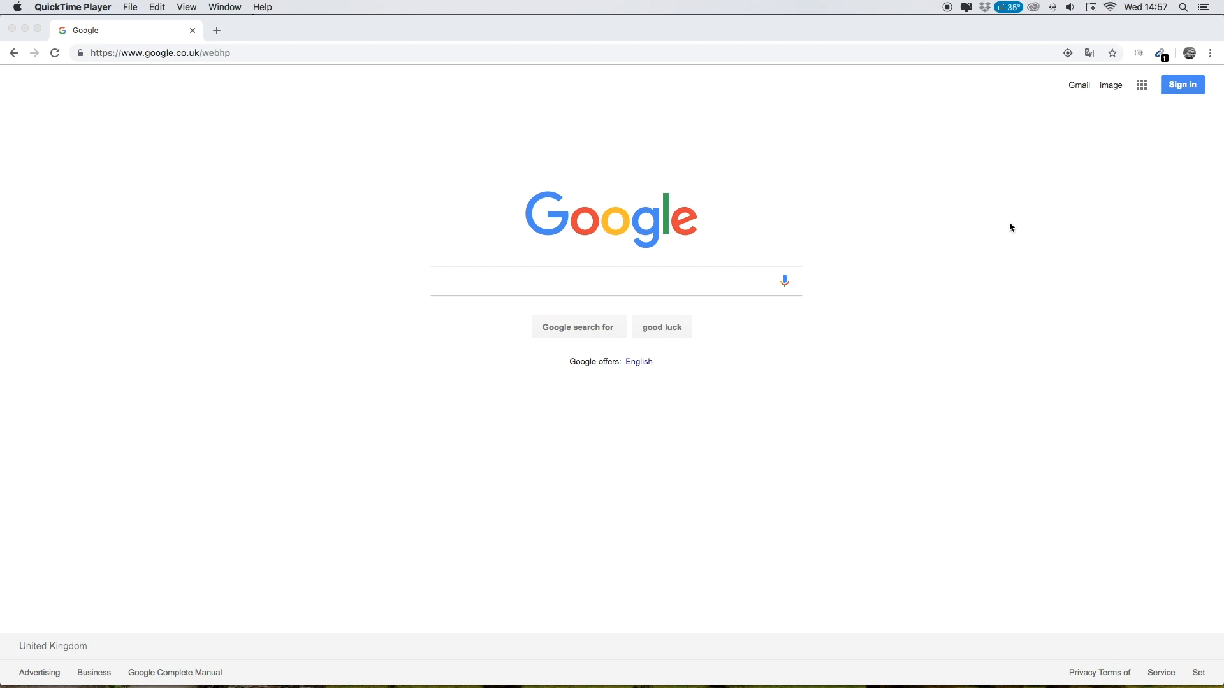
pyautogui.click(1110, 8)
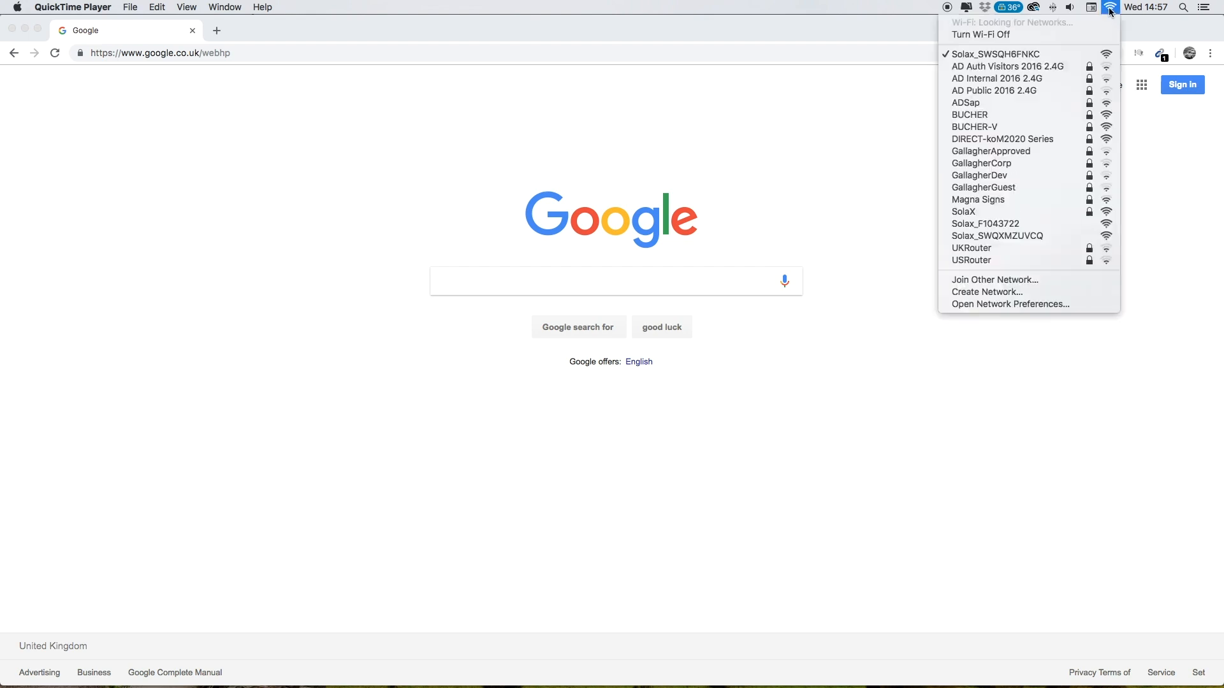
pyautogui.click(661, 157)
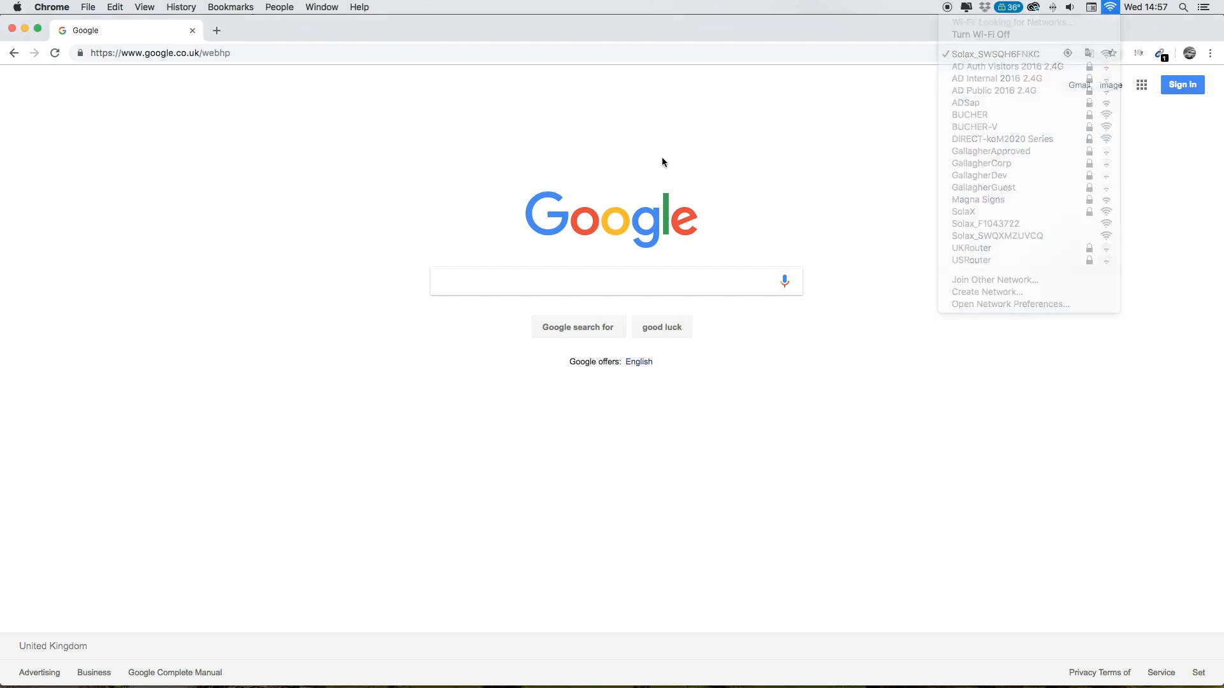
# - Load 5.8.8.8 in Chrome and sign in with the dongle's username and password
pyautogui.click(340, 56)
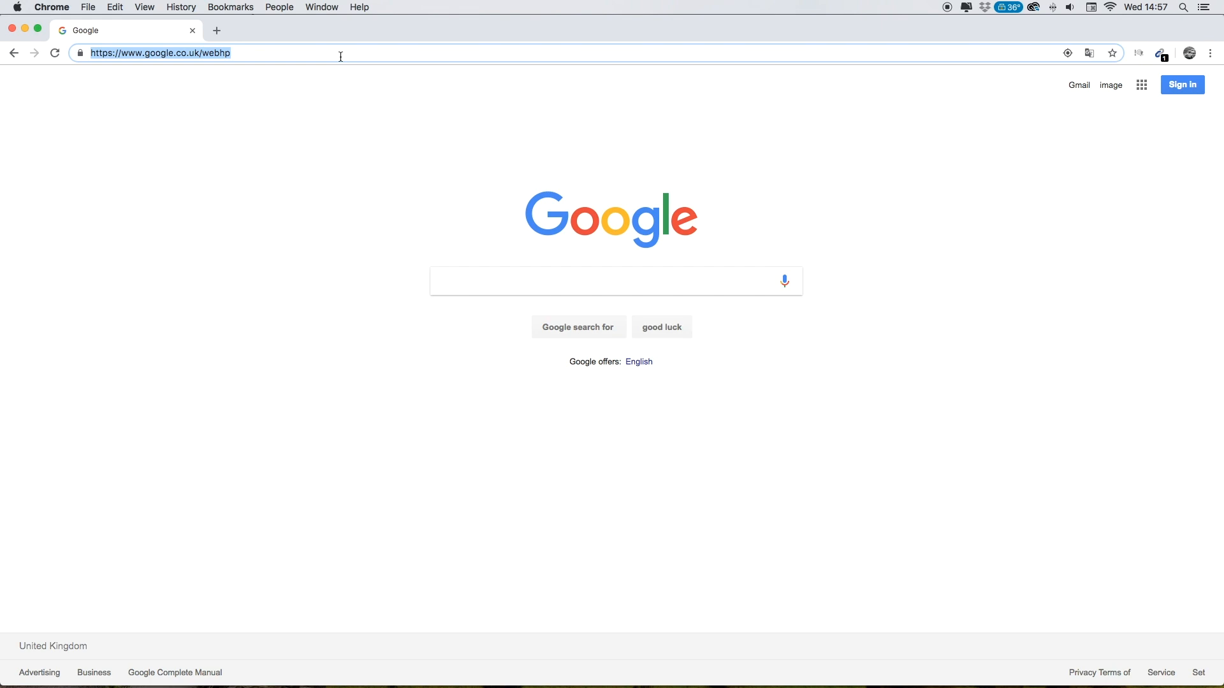
pyautogui.write('5.8.8.')
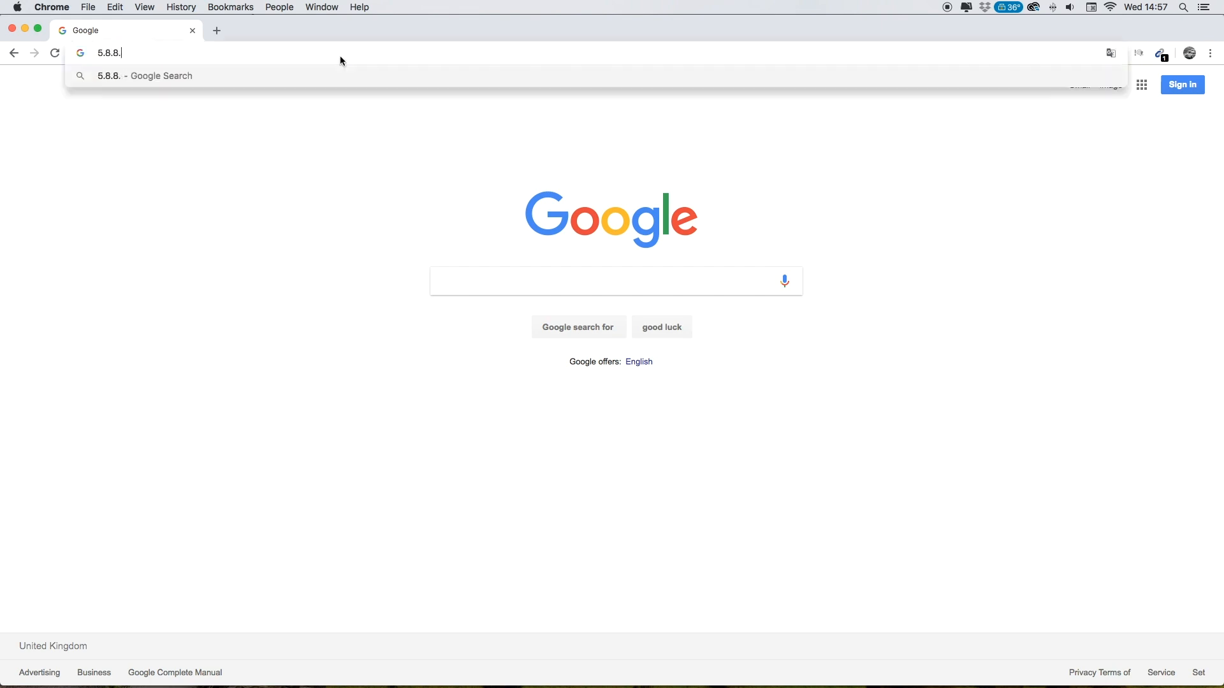
pyautogui.write('8')
pyautogui.press('Return')
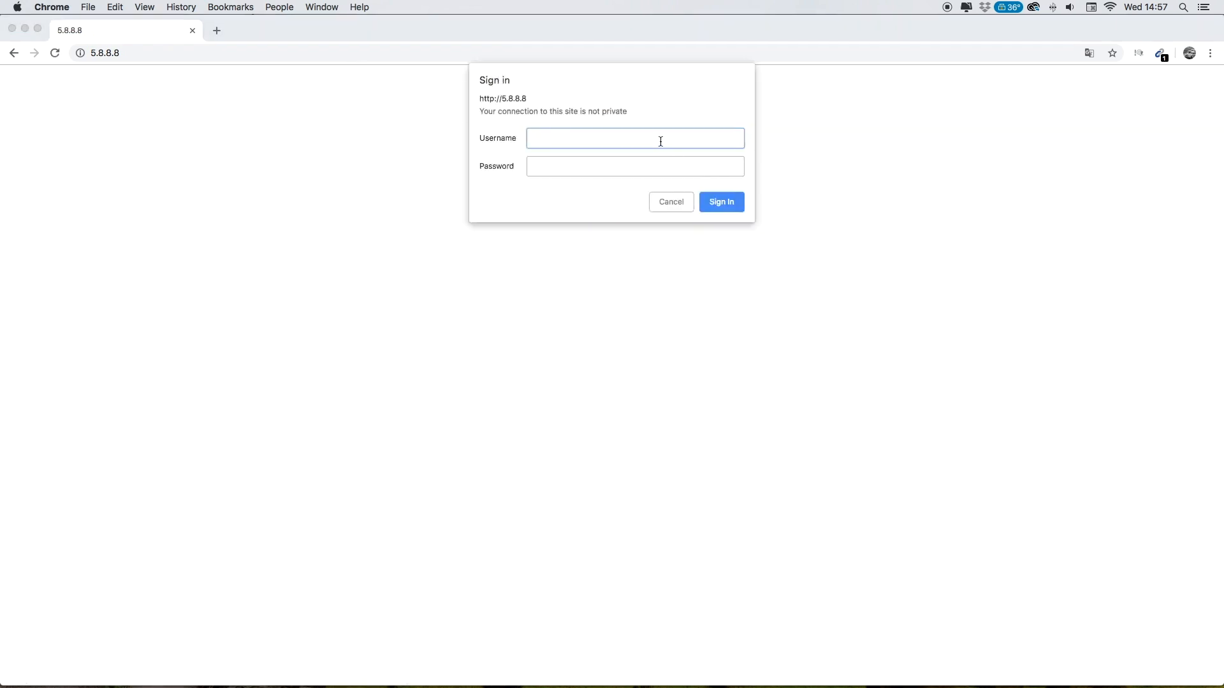
pyautogui.write('admin')
pyautogui.press('Tab')
pyautogui.write('admin')
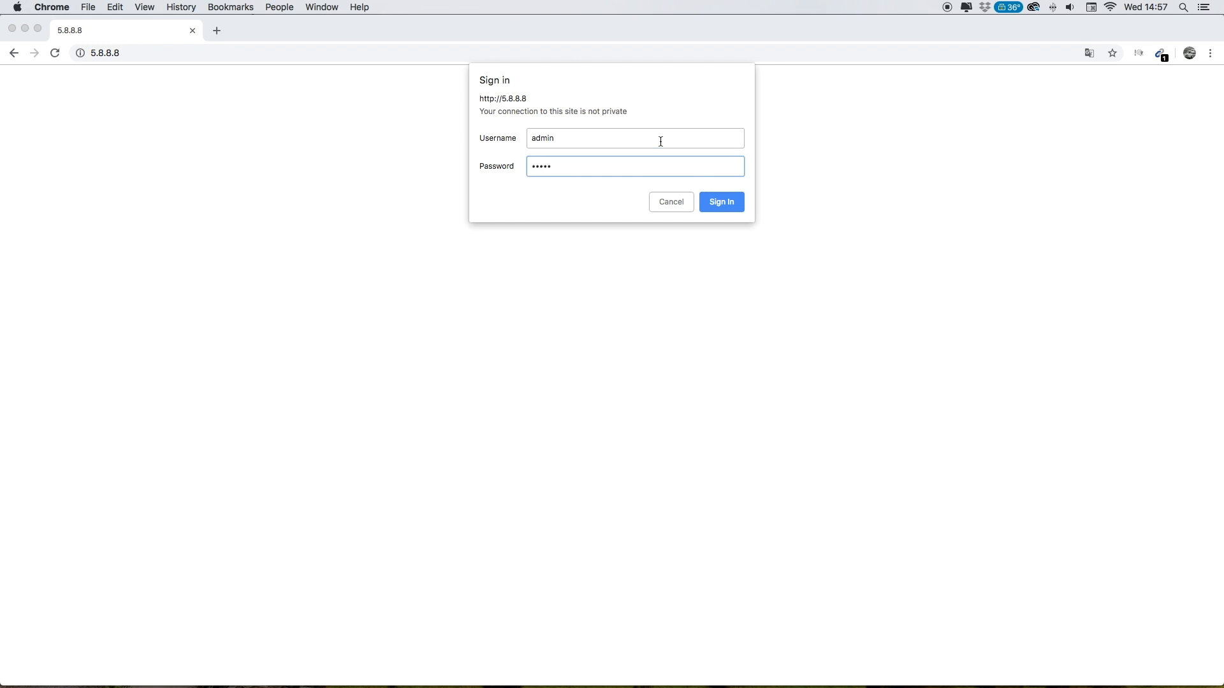
pyautogui.click(716, 209)
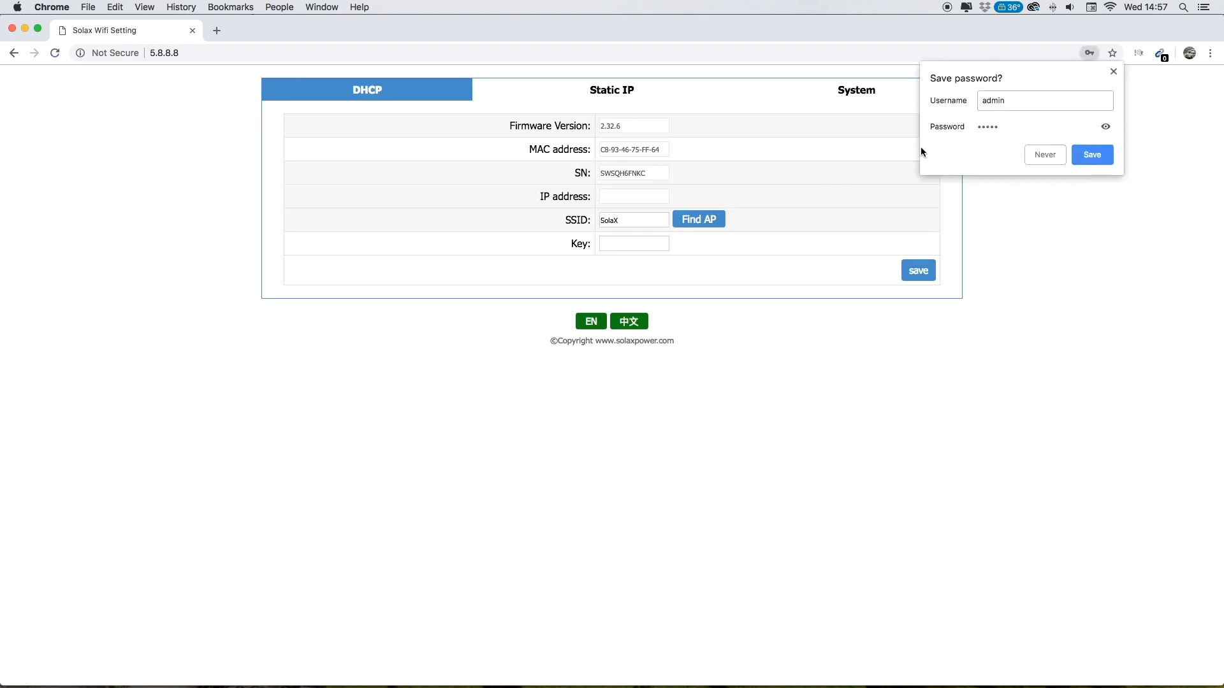
# - Scan for networks, select SolaX, enter its network key and save the dongle configuration
pyautogui.click(1114, 72)
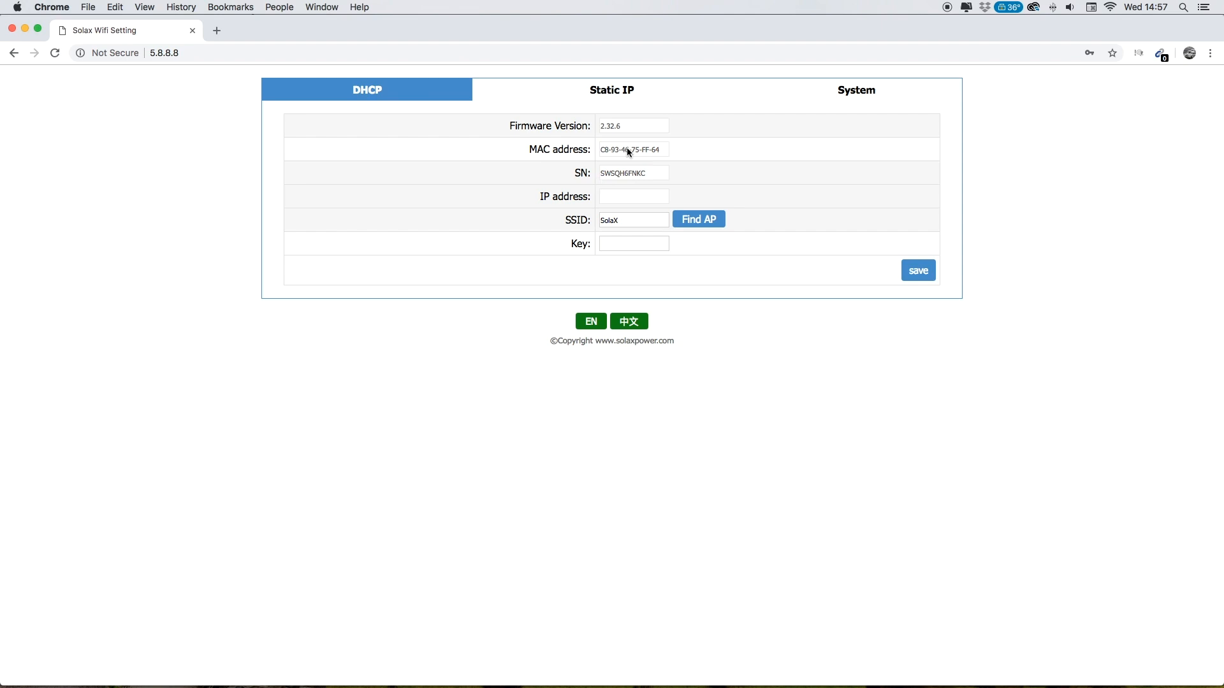
pyautogui.click(712, 224)
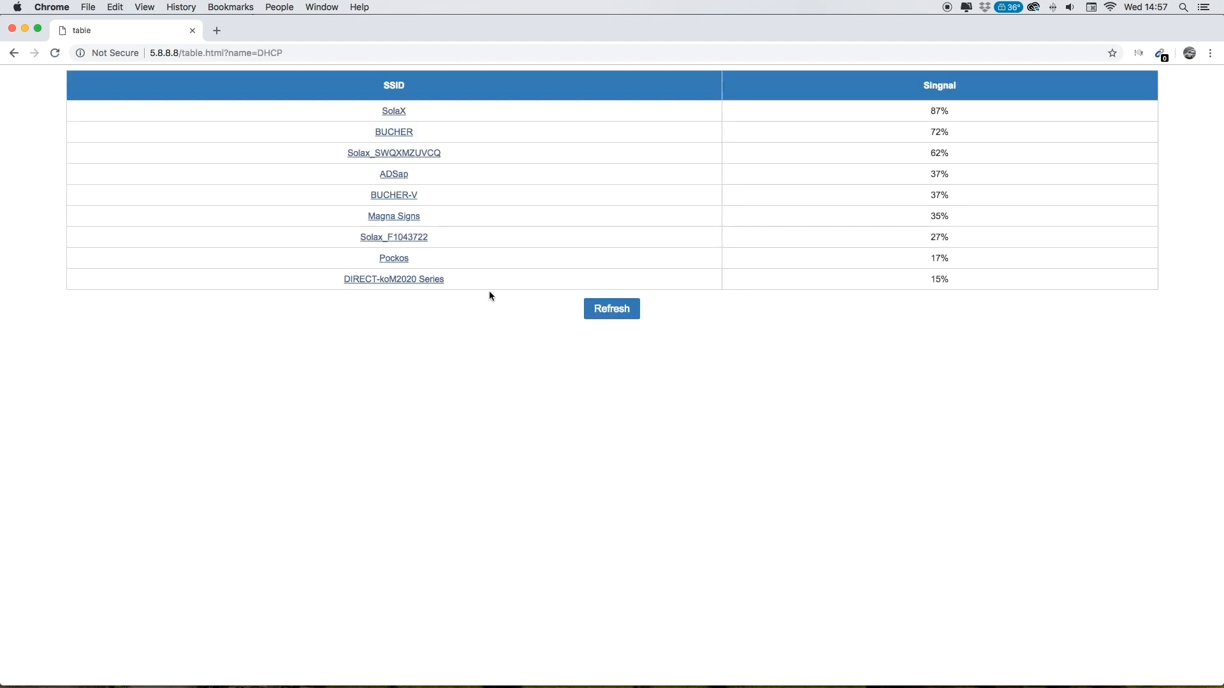
pyautogui.click(395, 113)
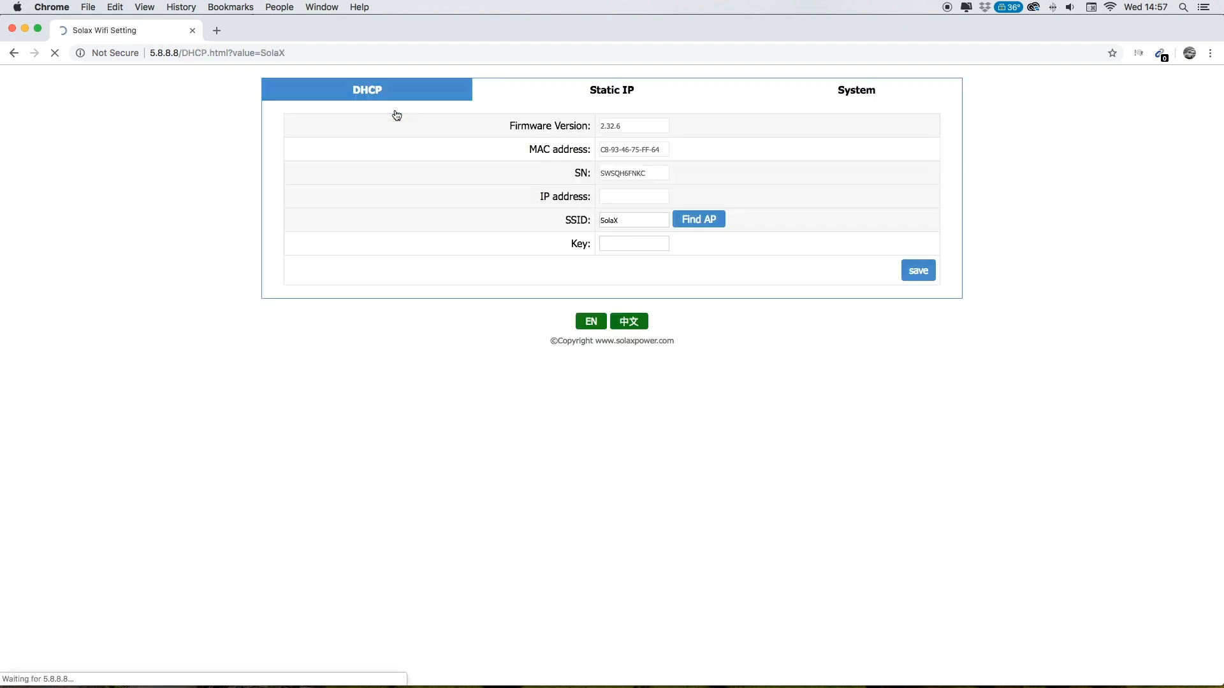
pyautogui.click(613, 247)
pyautogui.write('1')
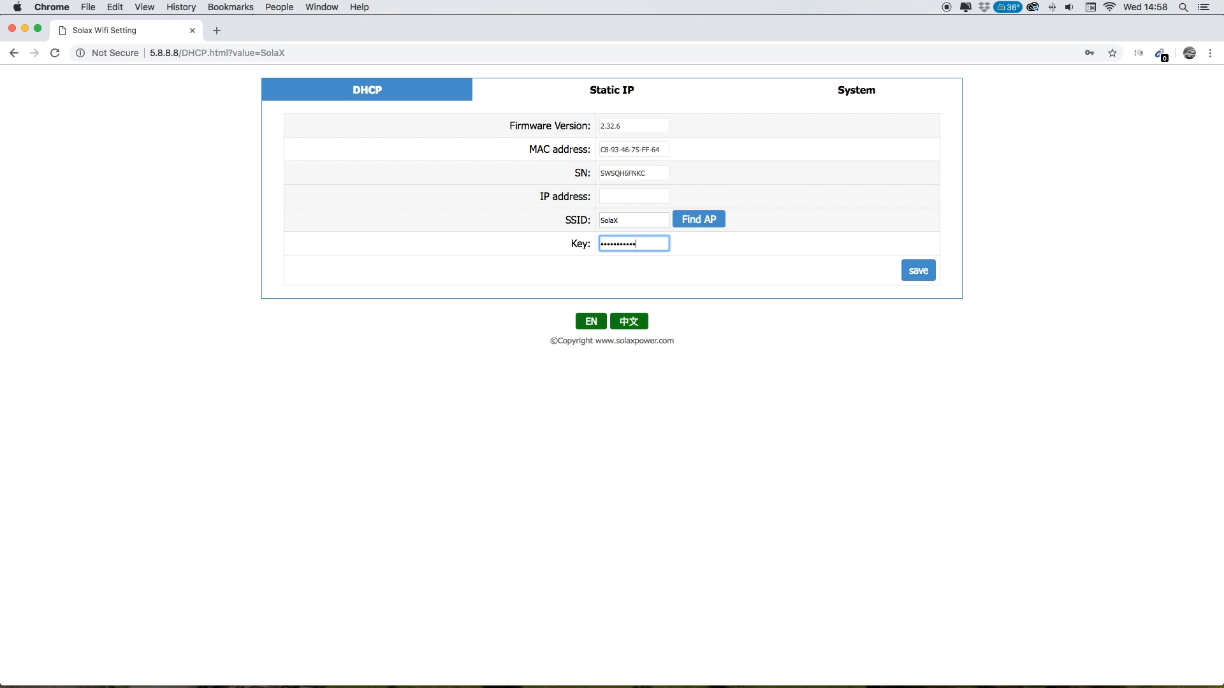
pyautogui.click(924, 274)
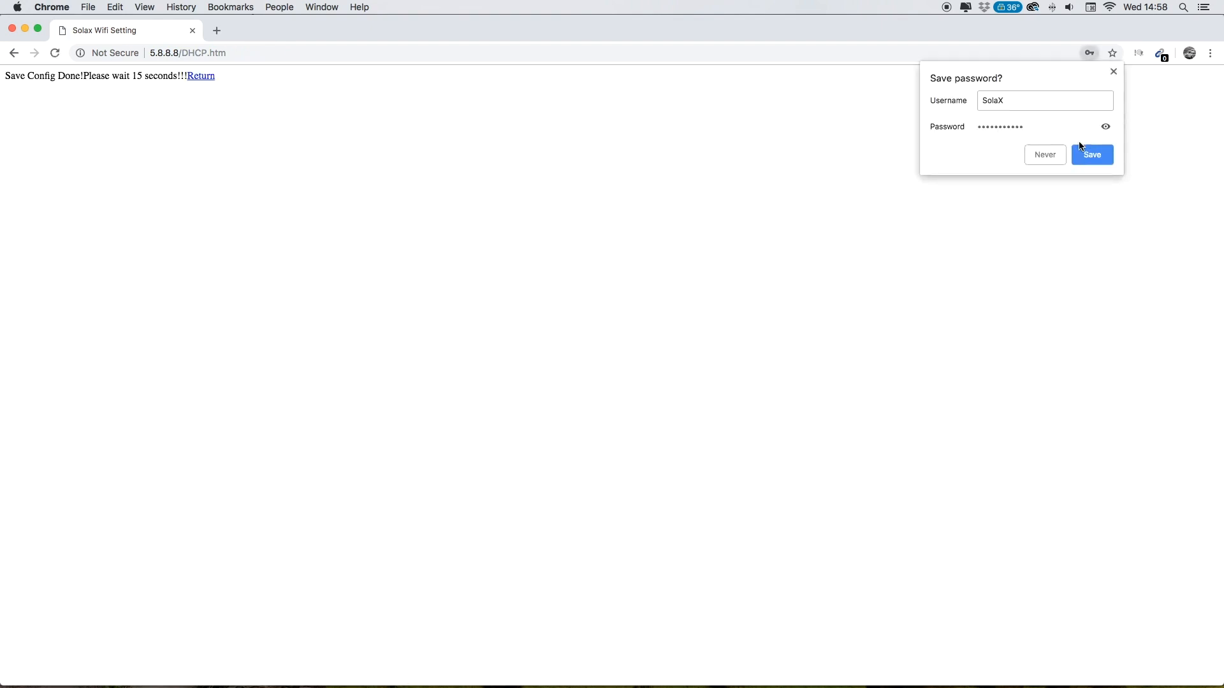
# - Decline Chrome's offer to save the entered key
pyautogui.click(1052, 156)
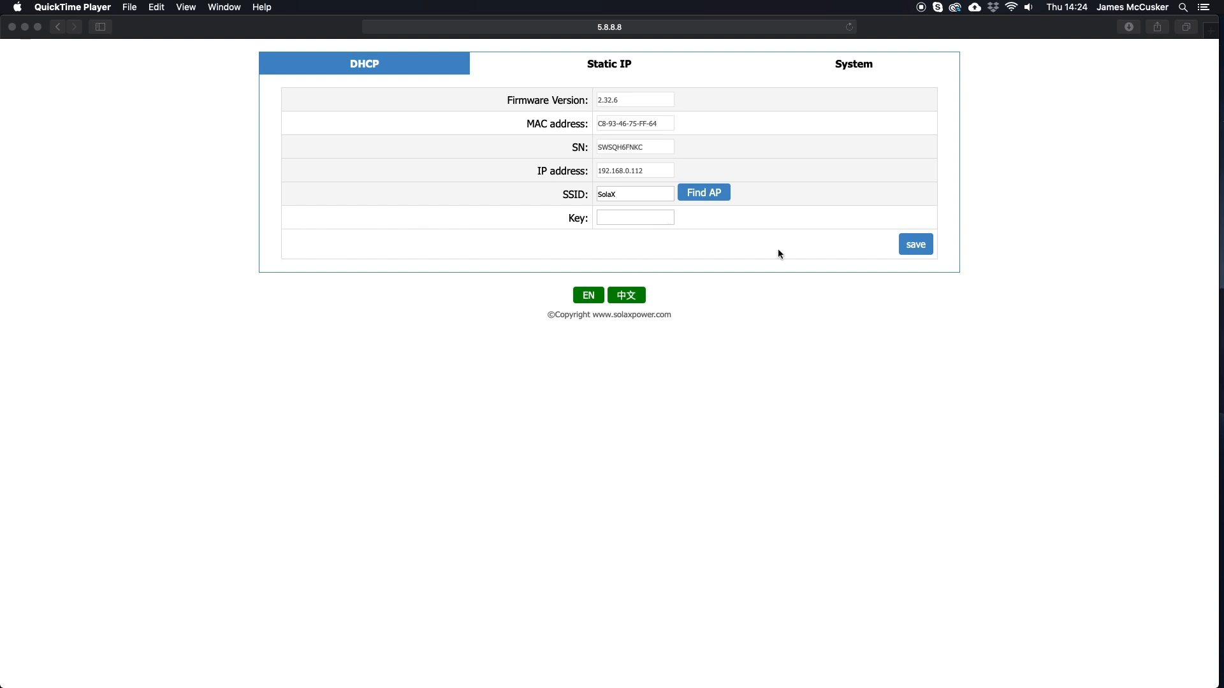
pyautogui.click(1012, 8)
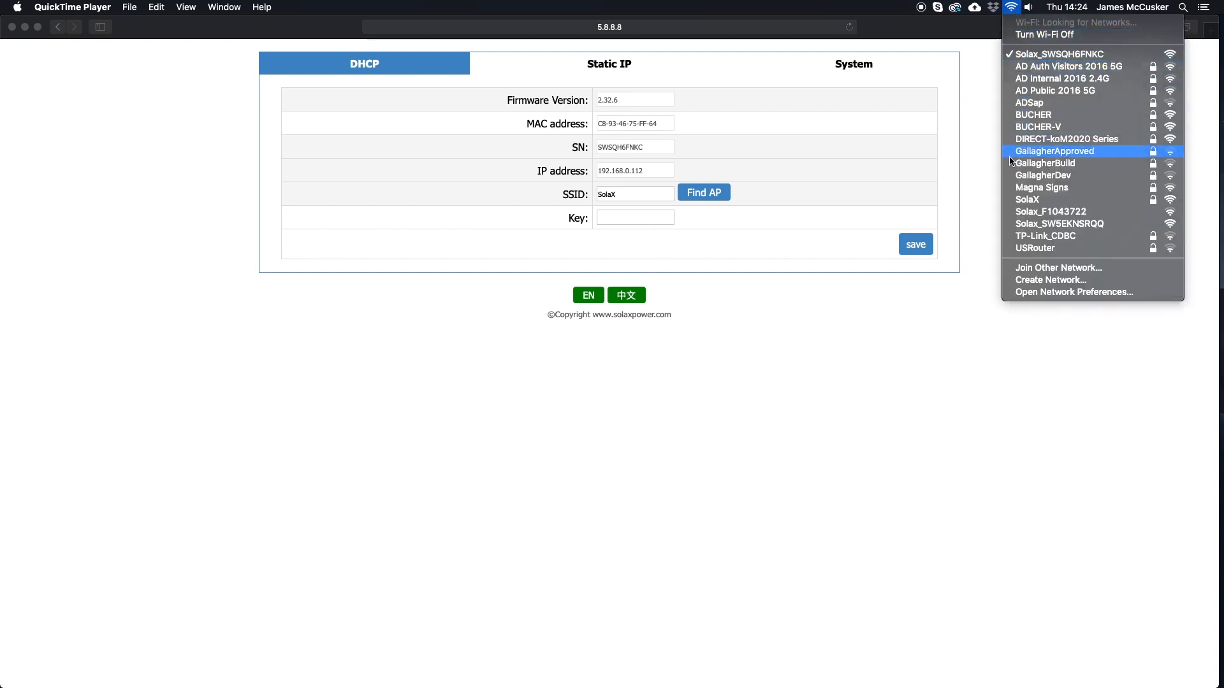
pyautogui.click(1014, 200)
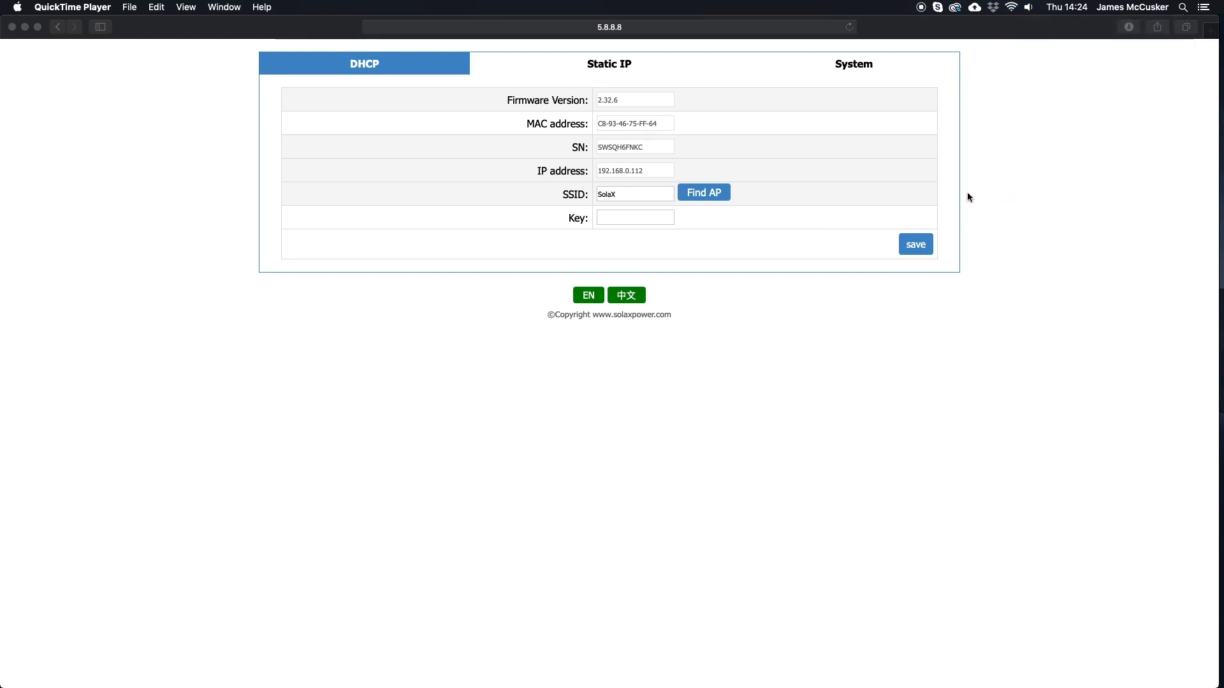
pyautogui.click(640, 28)
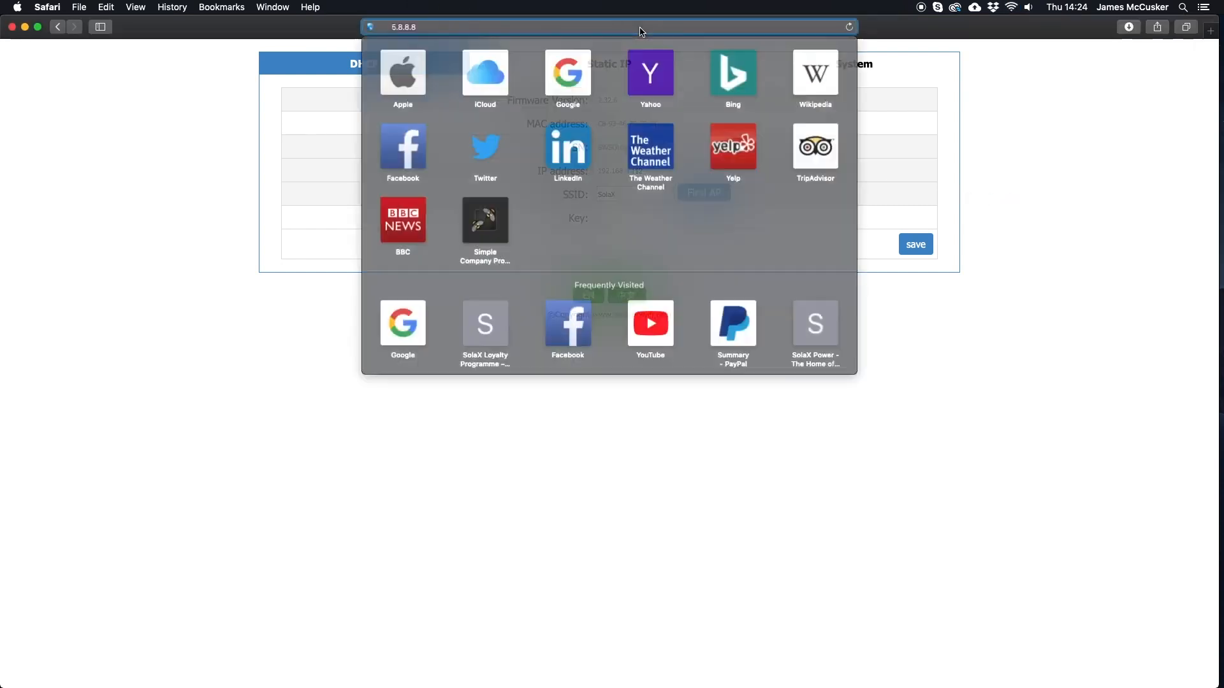
pyautogui.write('www.sola')
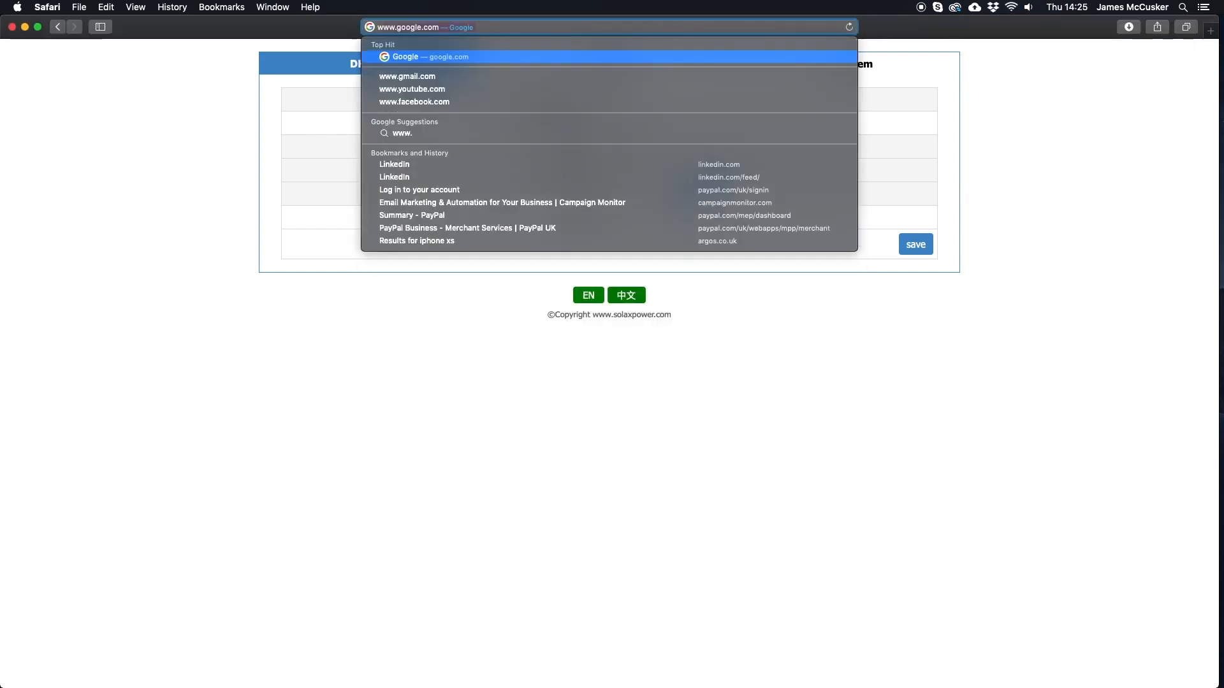
pyautogui.write('xcloud')
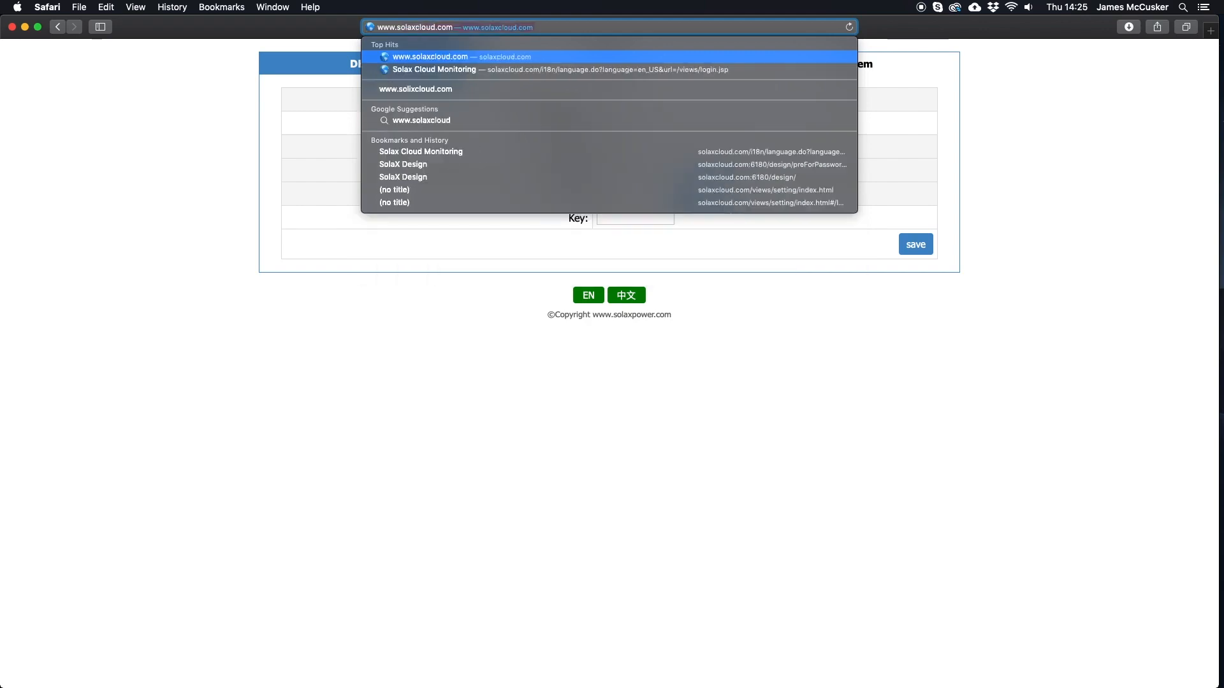
pyautogui.press('Return')
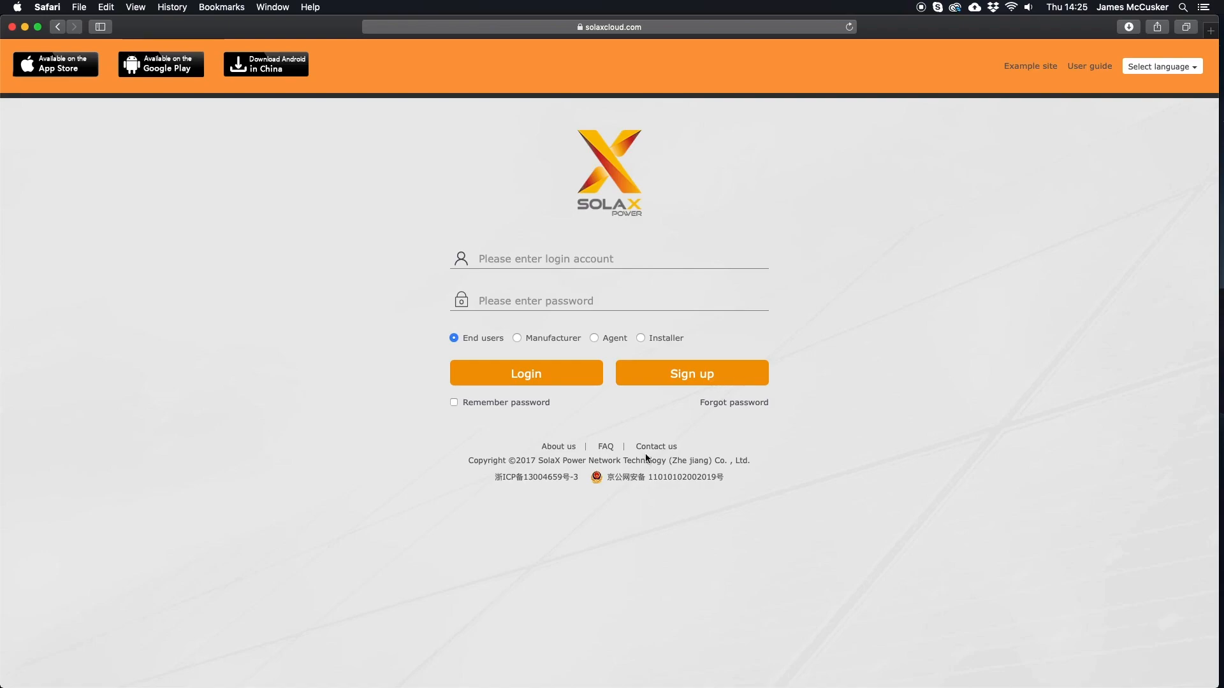
# - Start sign-up with nickname solaxtestsite and the dongle's serial as registration number
pyautogui.click(680, 374)
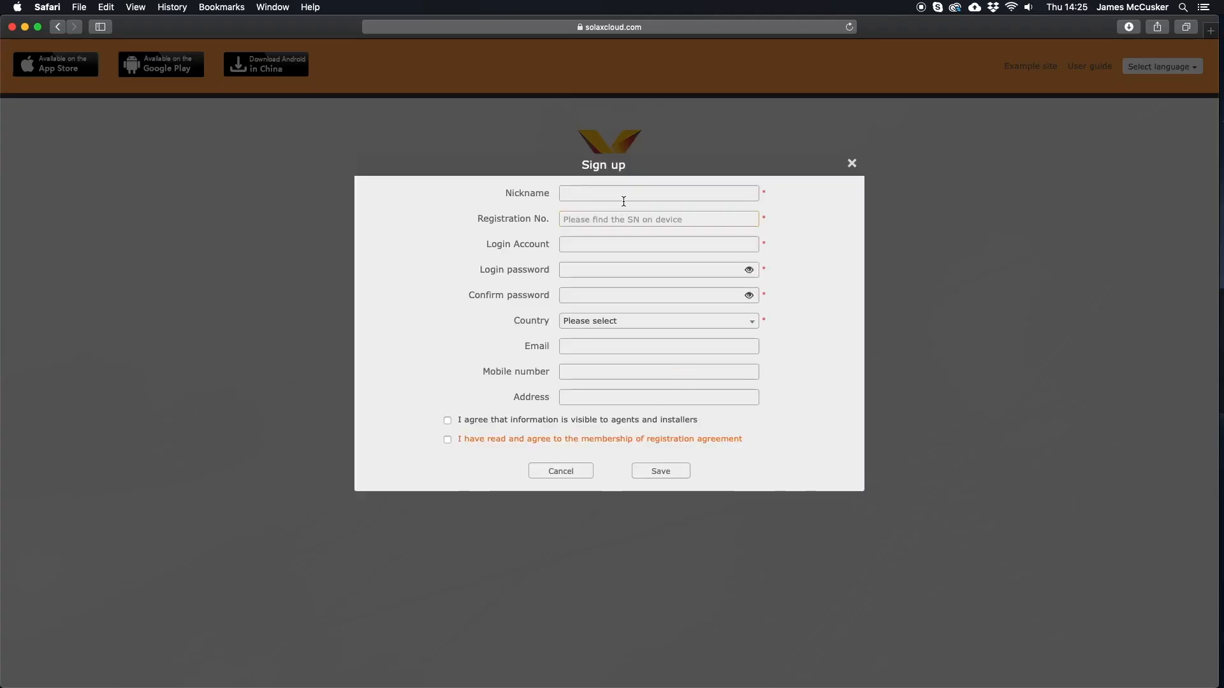
pyautogui.write('solaxtest')
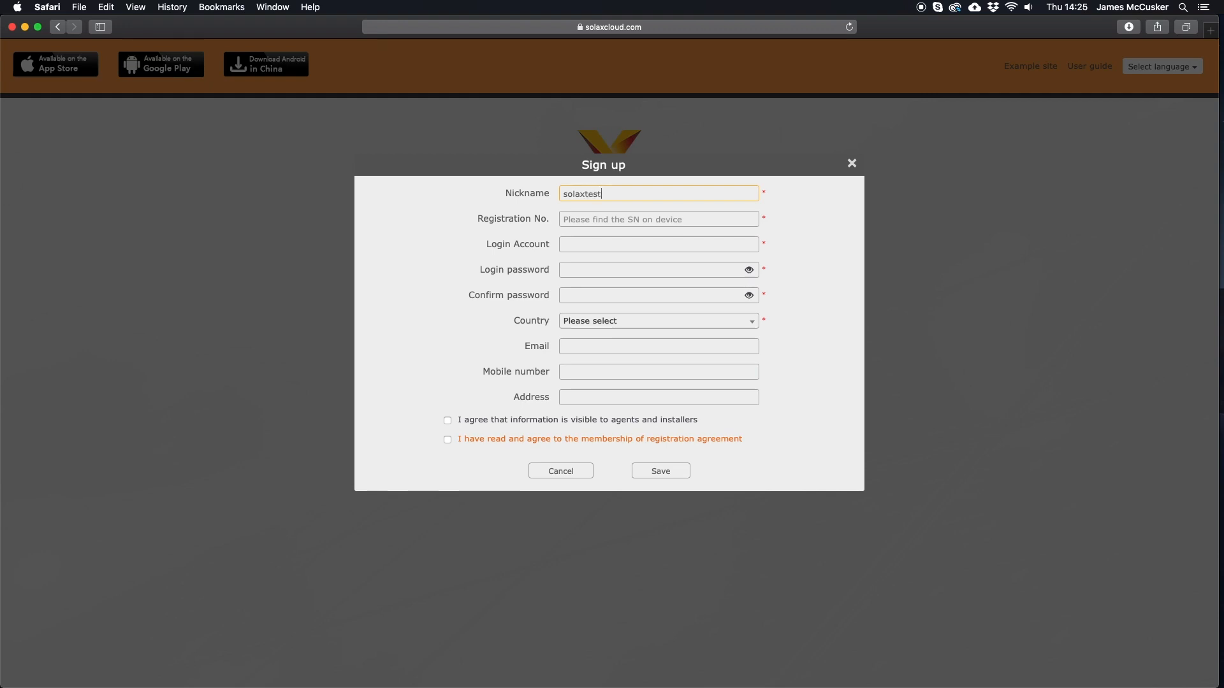
pyautogui.write('site')
pyautogui.click(622, 217)
pyautogui.write('SWSQH')
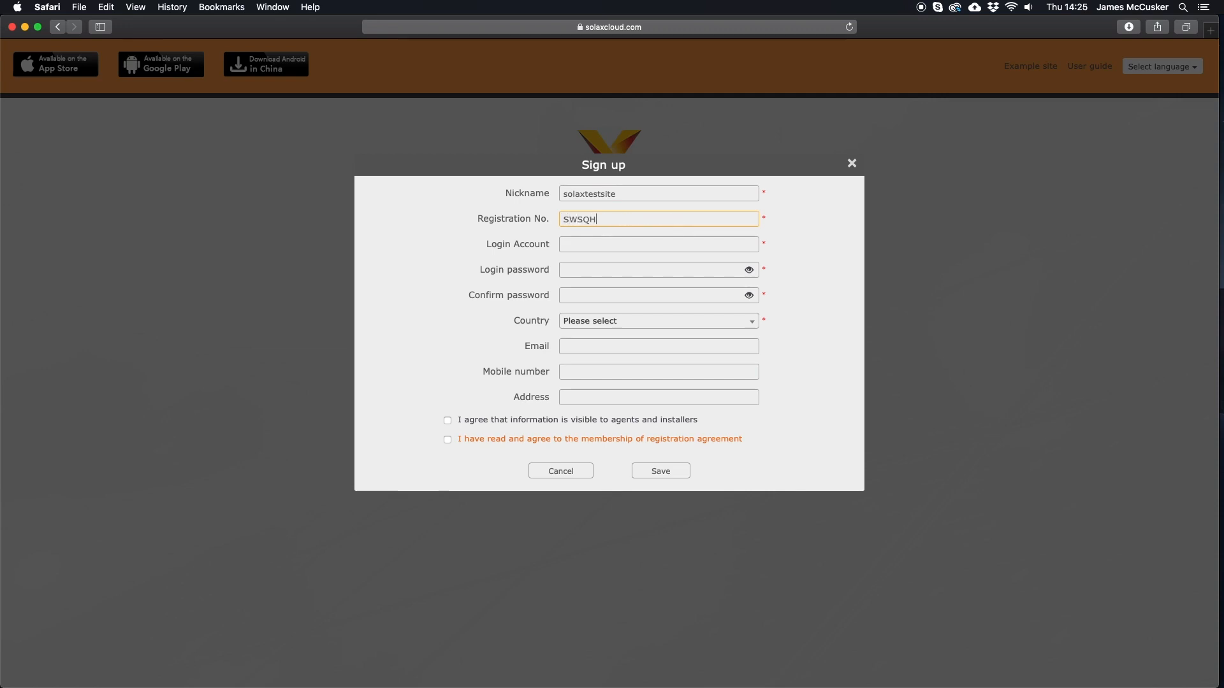
pyautogui.write('6FNKC')
pyautogui.click(1011, 7)
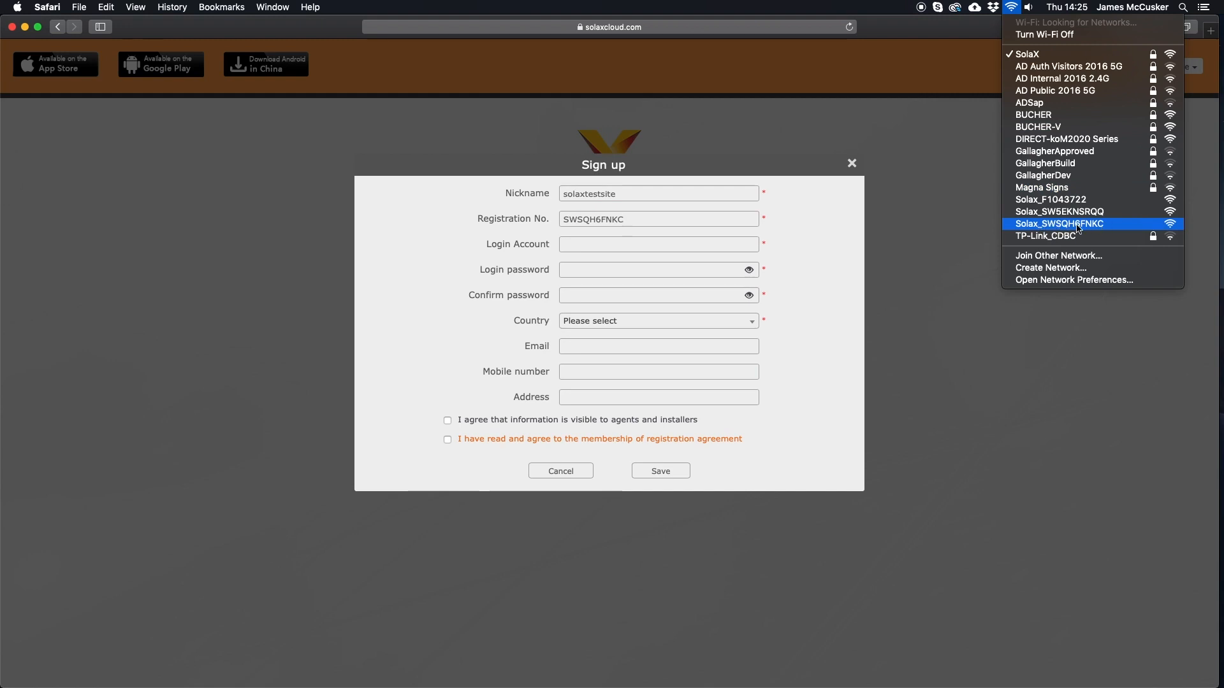
# - Enter the login account and the matching login and confirm passwords
pyautogui.click(582, 245)
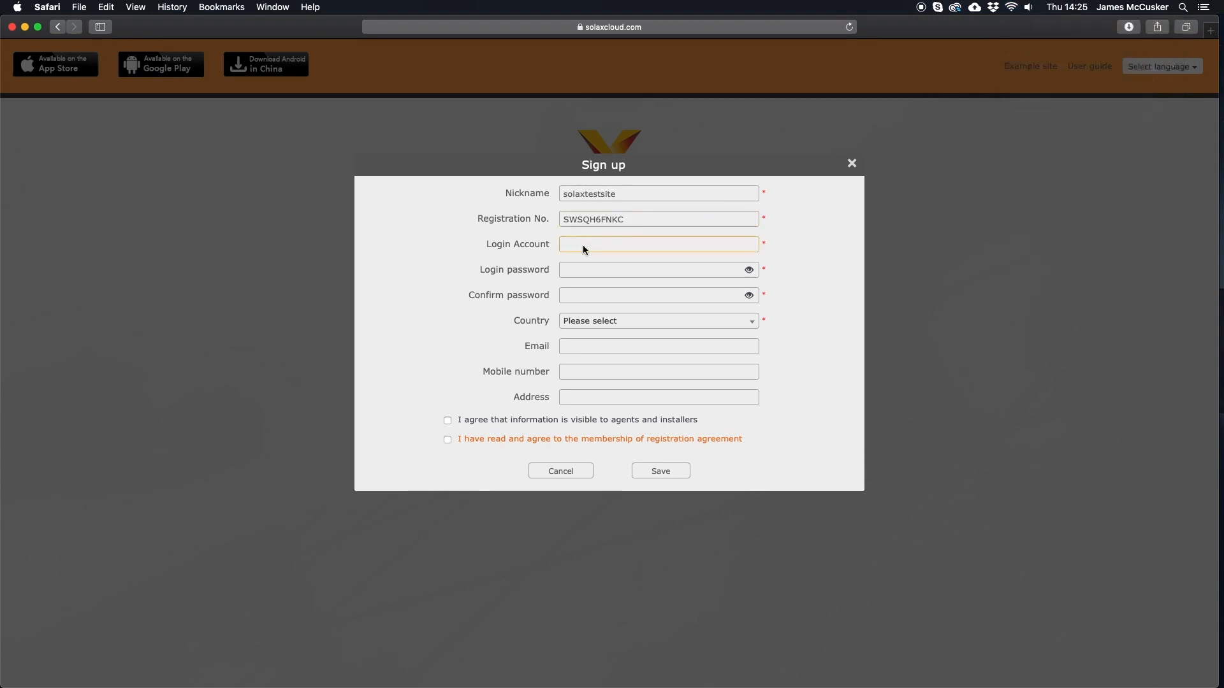
pyautogui.write('SOLAXTESTSITE')
pyautogui.click(584, 267)
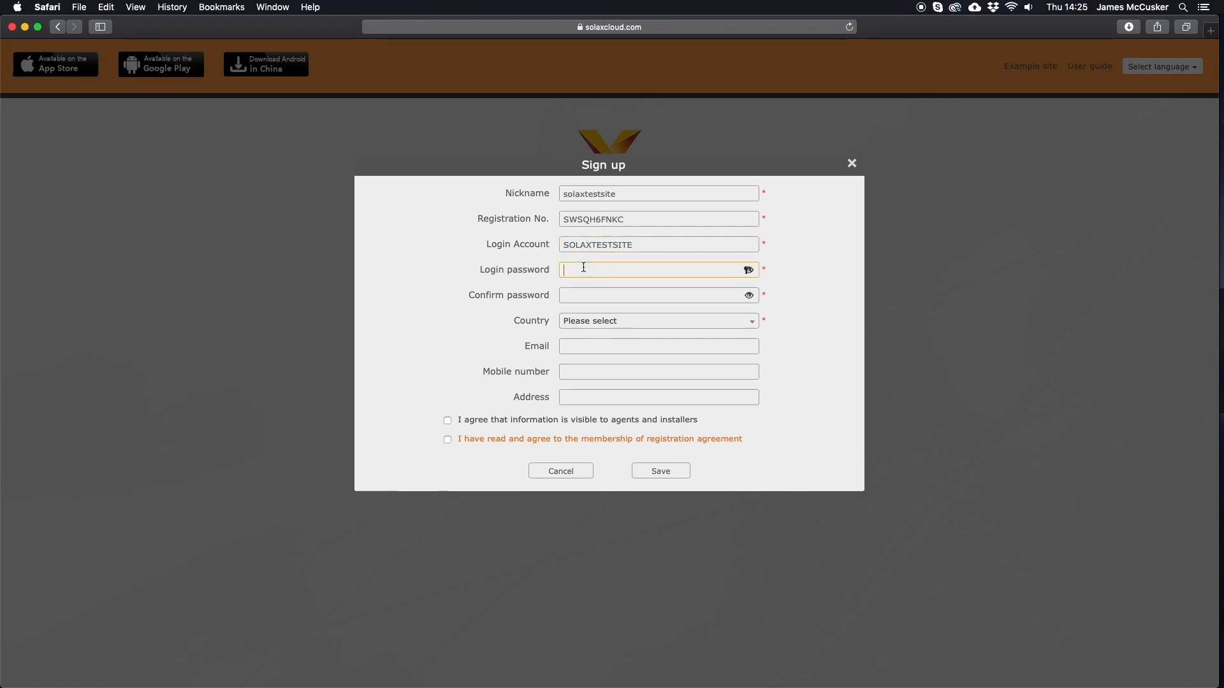
pyautogui.write('••••••')
pyautogui.click(565, 288)
pyautogui.write('••••••')
pyautogui.click(579, 321)
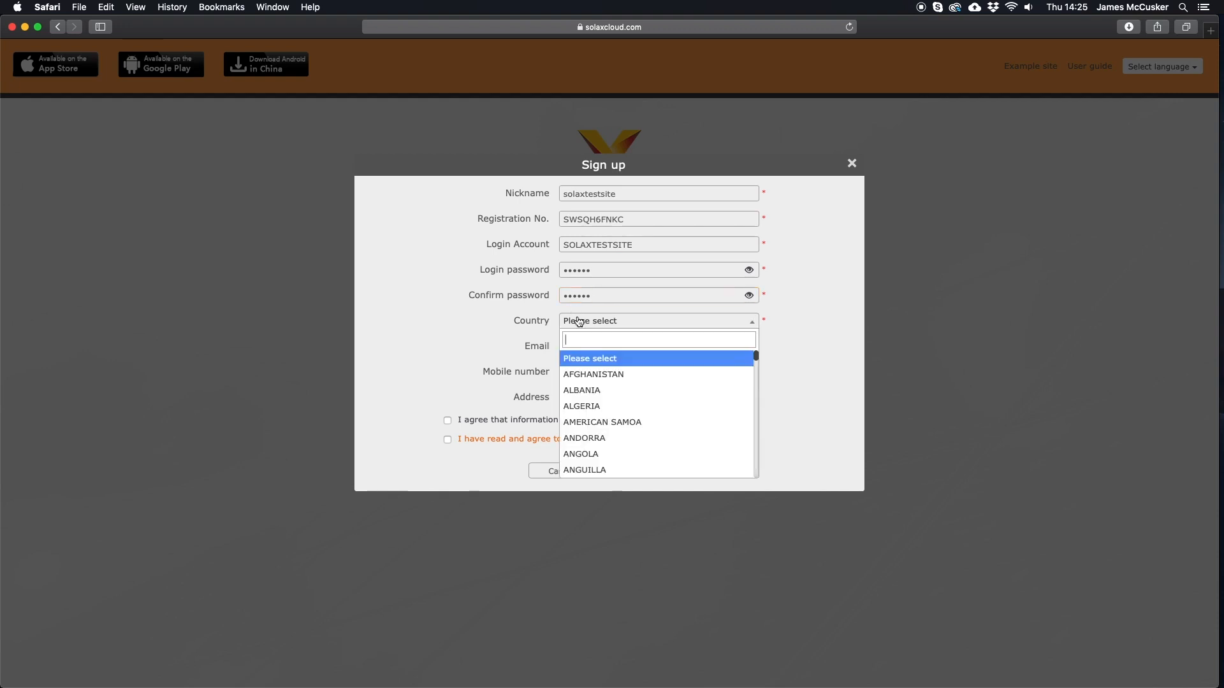
# - Set country to UNITED KINGDOM, enter the e-mail, accept the agreements and submit sign-up
pyautogui.write('united')
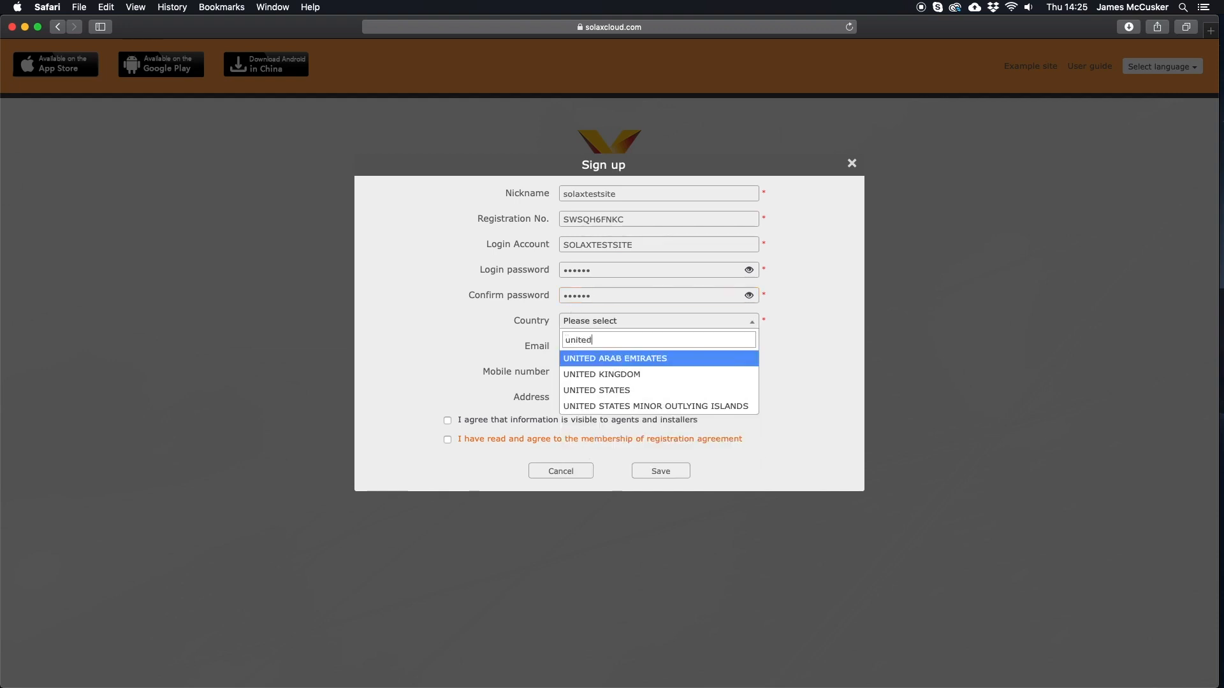
pyautogui.click(589, 374)
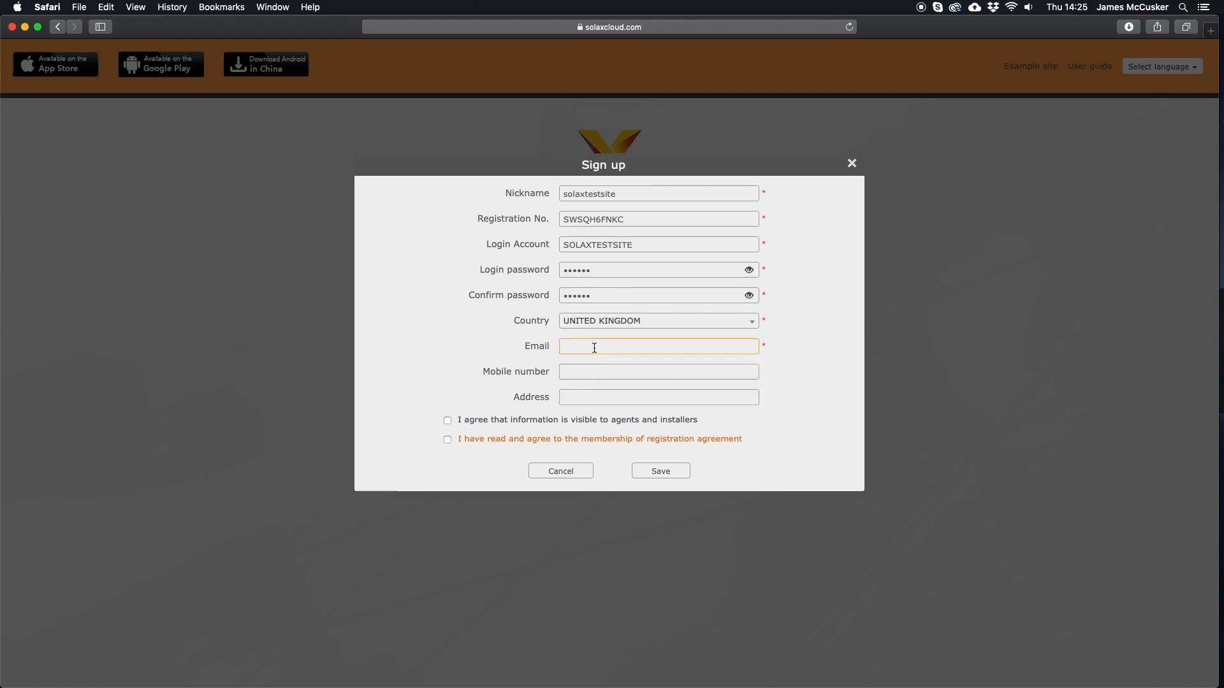
pyautogui.click(448, 440)
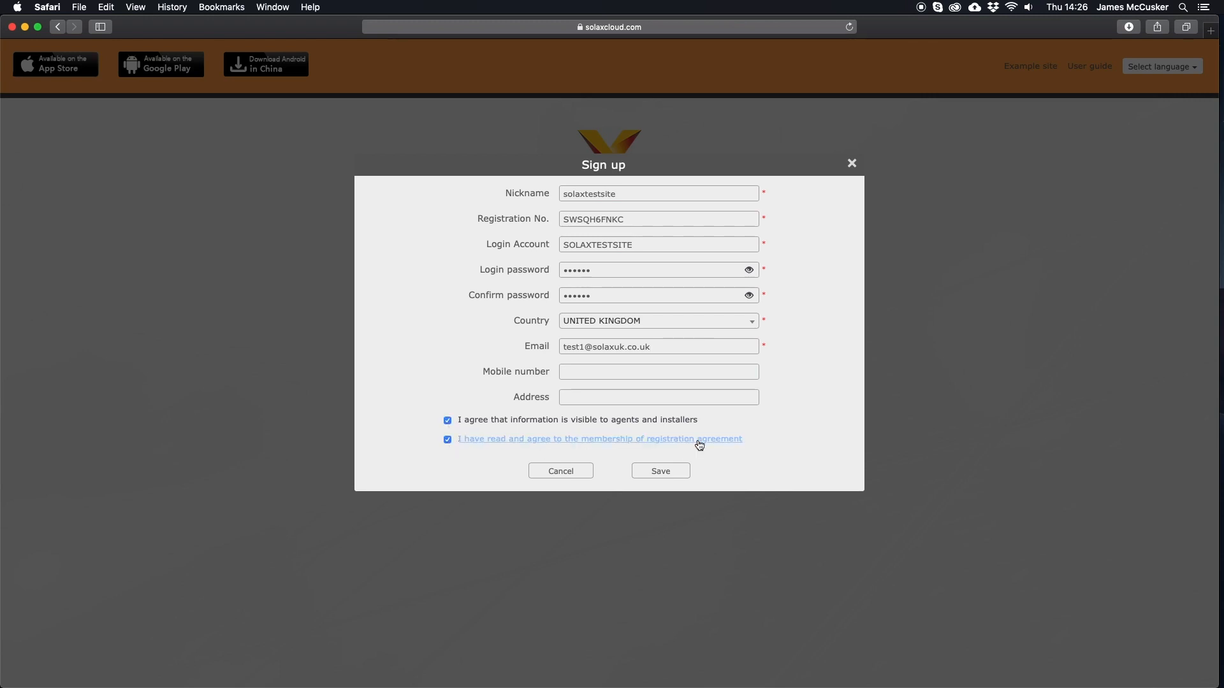
pyautogui.click(673, 472)
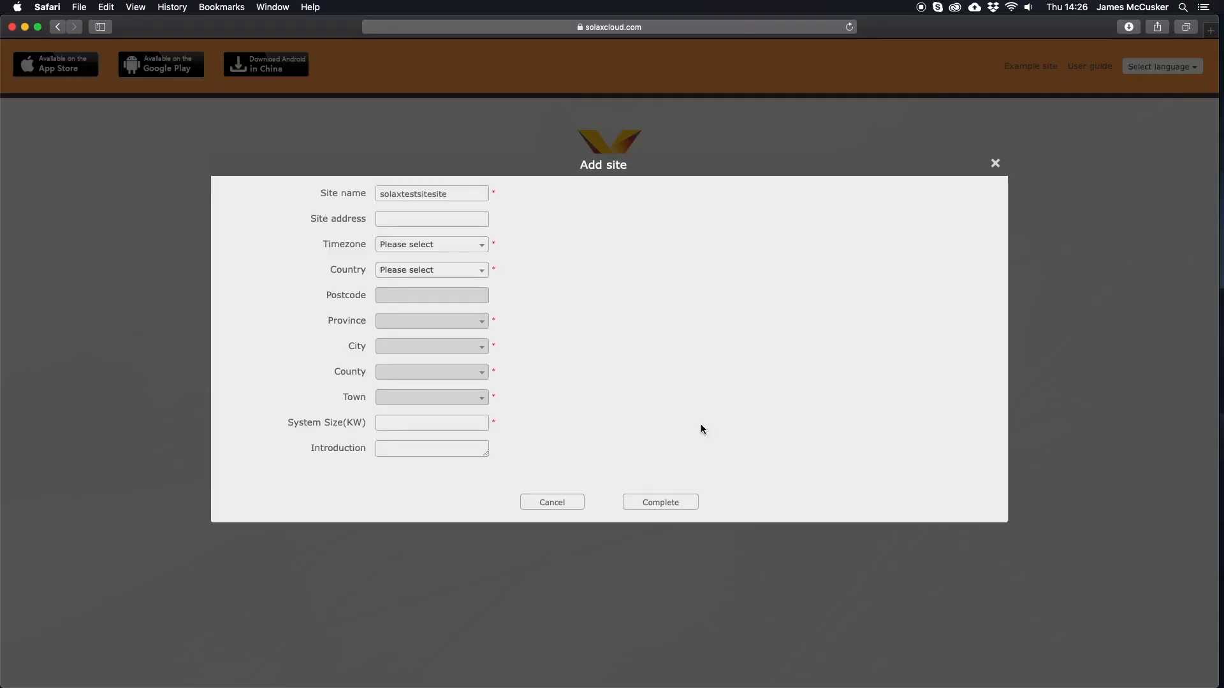
pyautogui.click(414, 219)
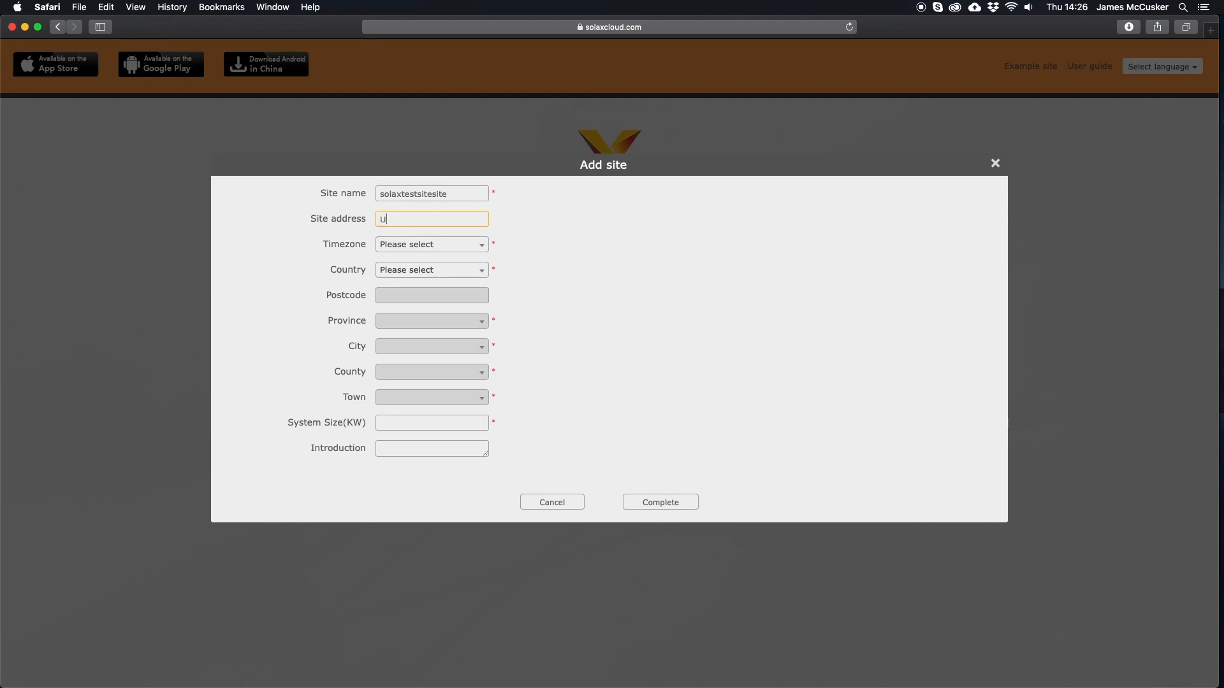
pyautogui.click(393, 244)
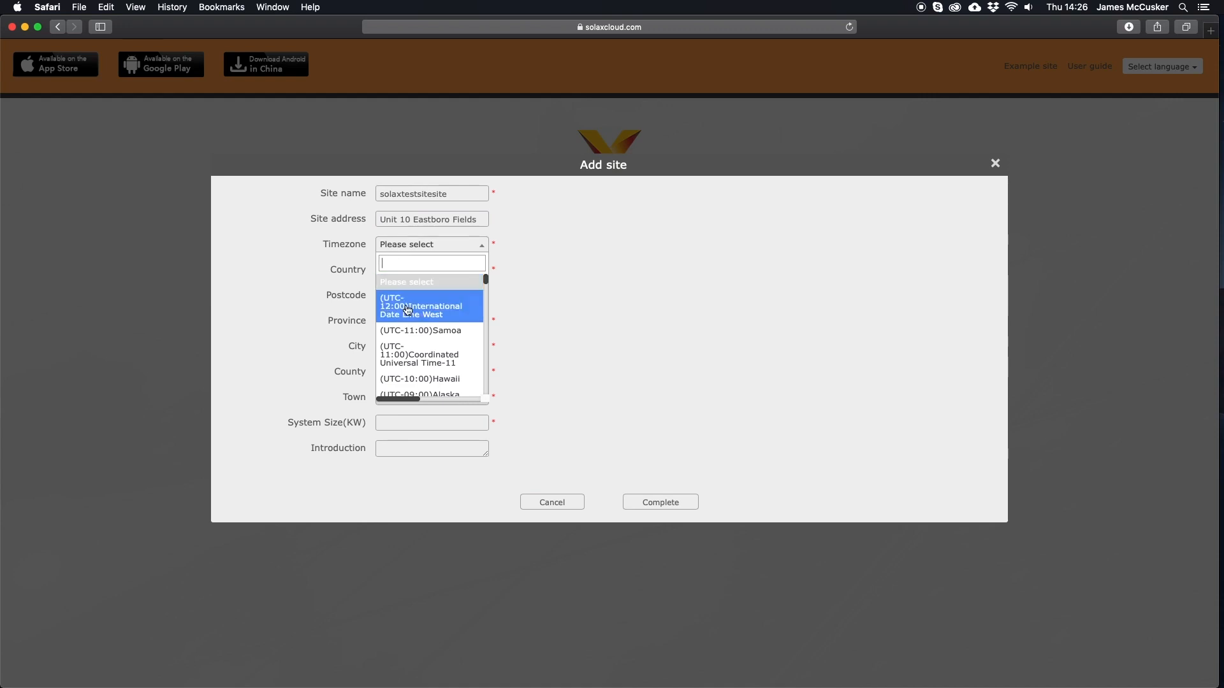
pyautogui.moveTo(485, 286); pyautogui.dragTo(476, 331)
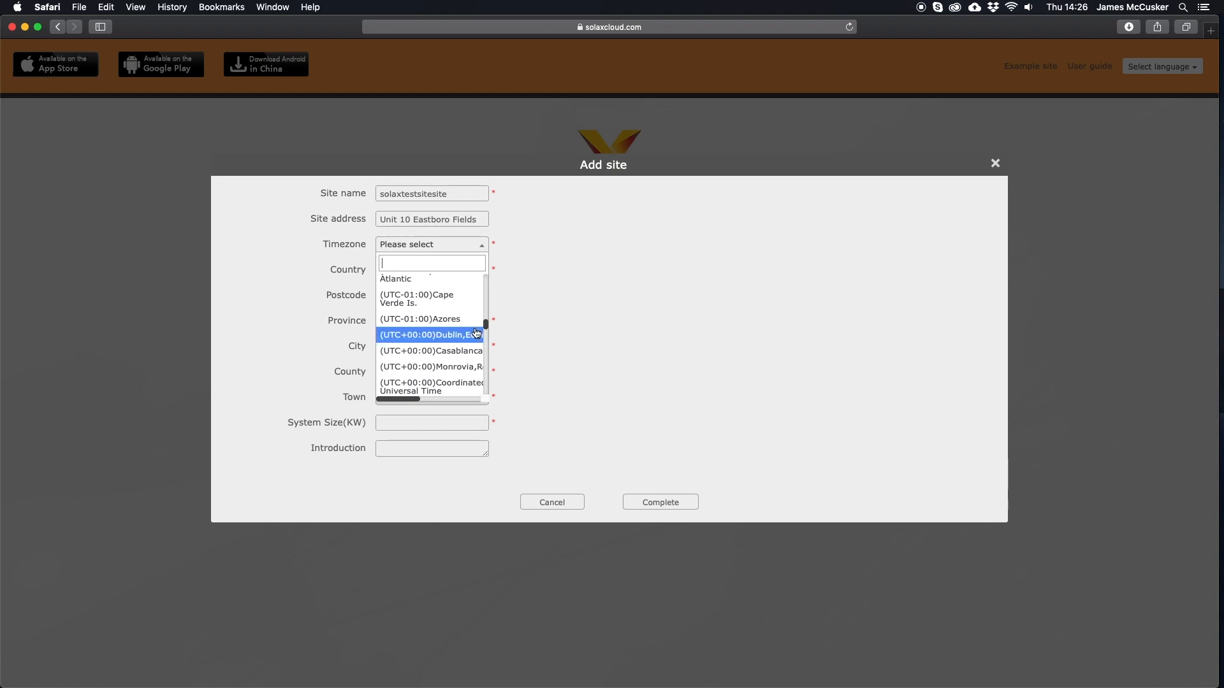
pyautogui.click(457, 335)
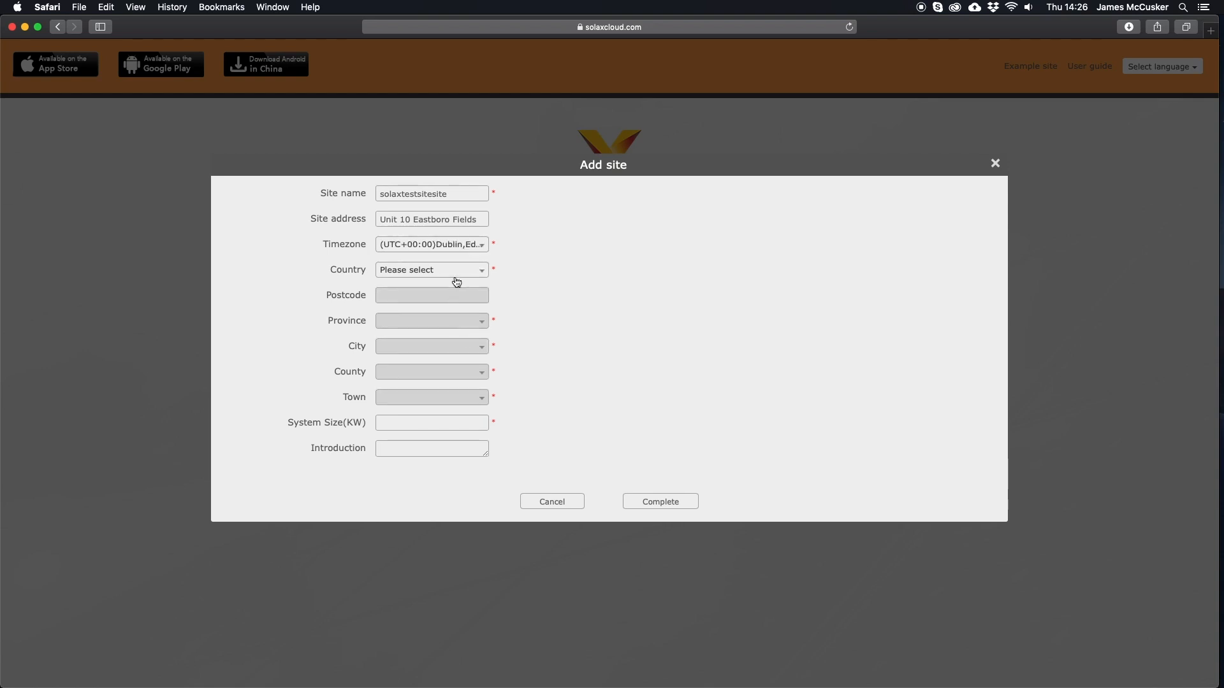
pyautogui.click(455, 278)
pyautogui.write('united')
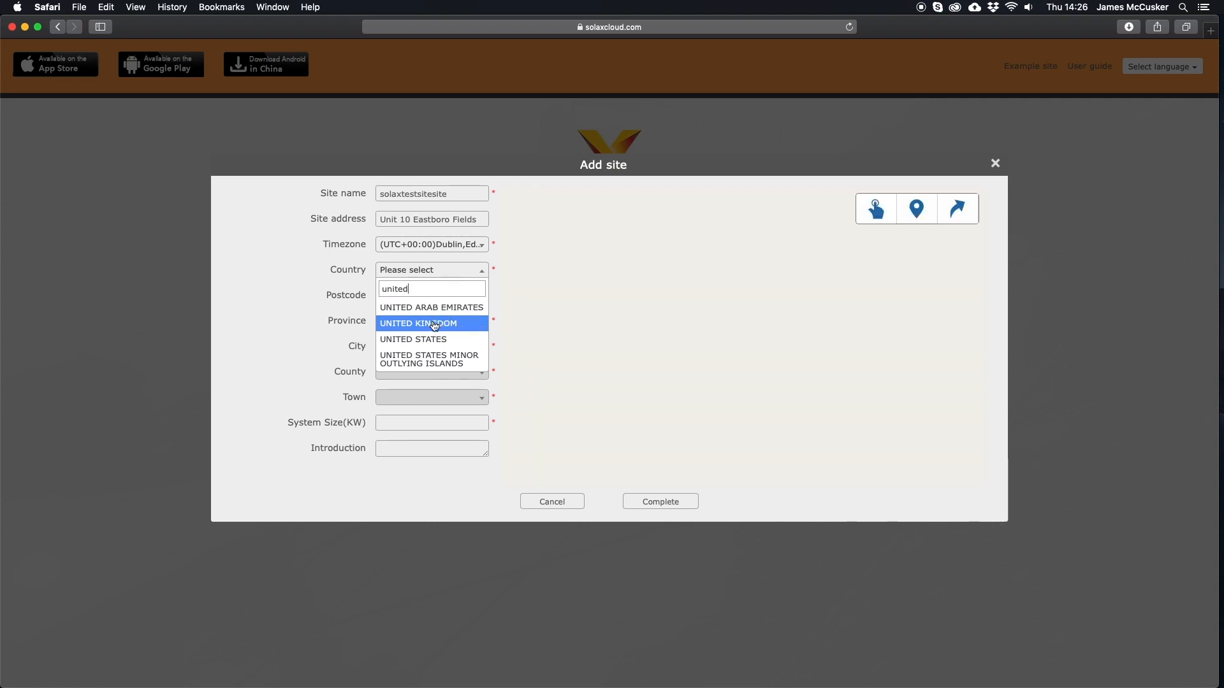
pyautogui.click(434, 324)
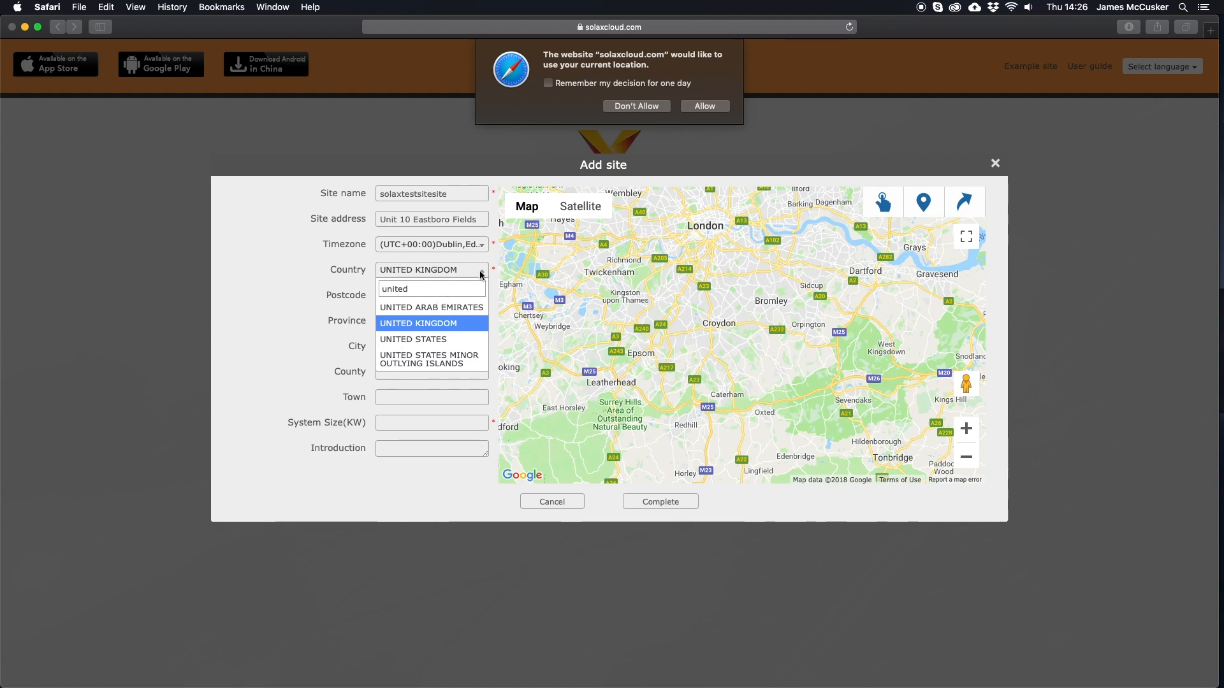
pyautogui.click(709, 108)
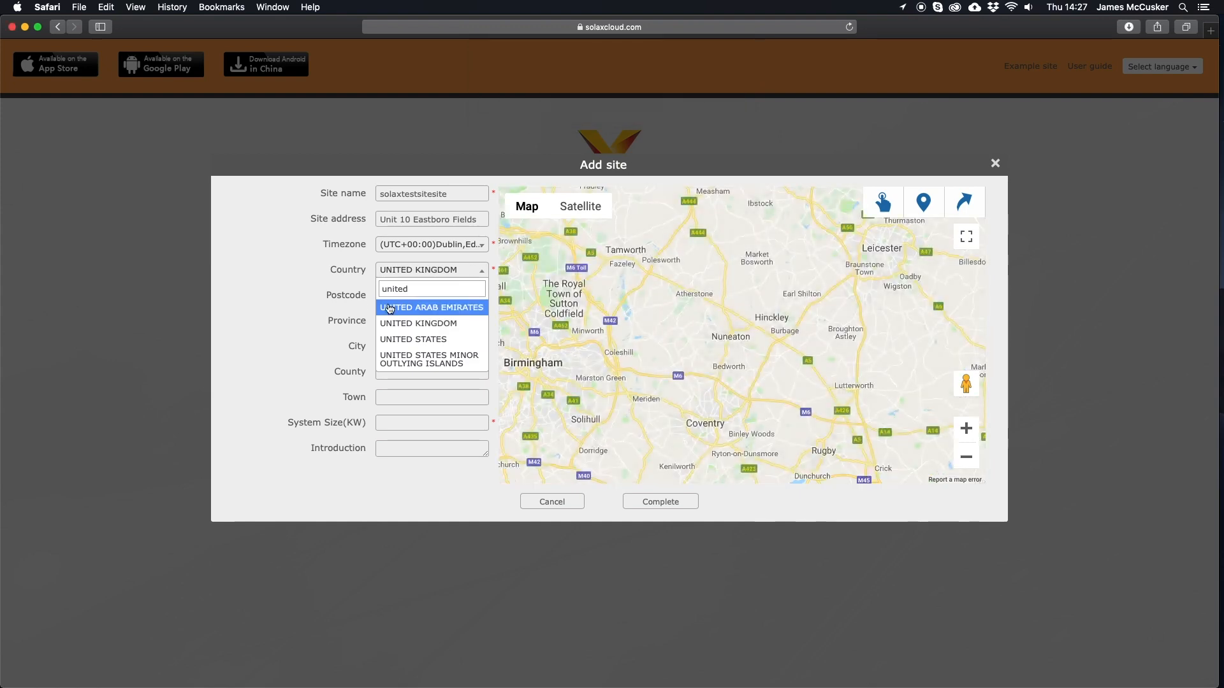
pyautogui.click(396, 326)
pyautogui.click(410, 298)
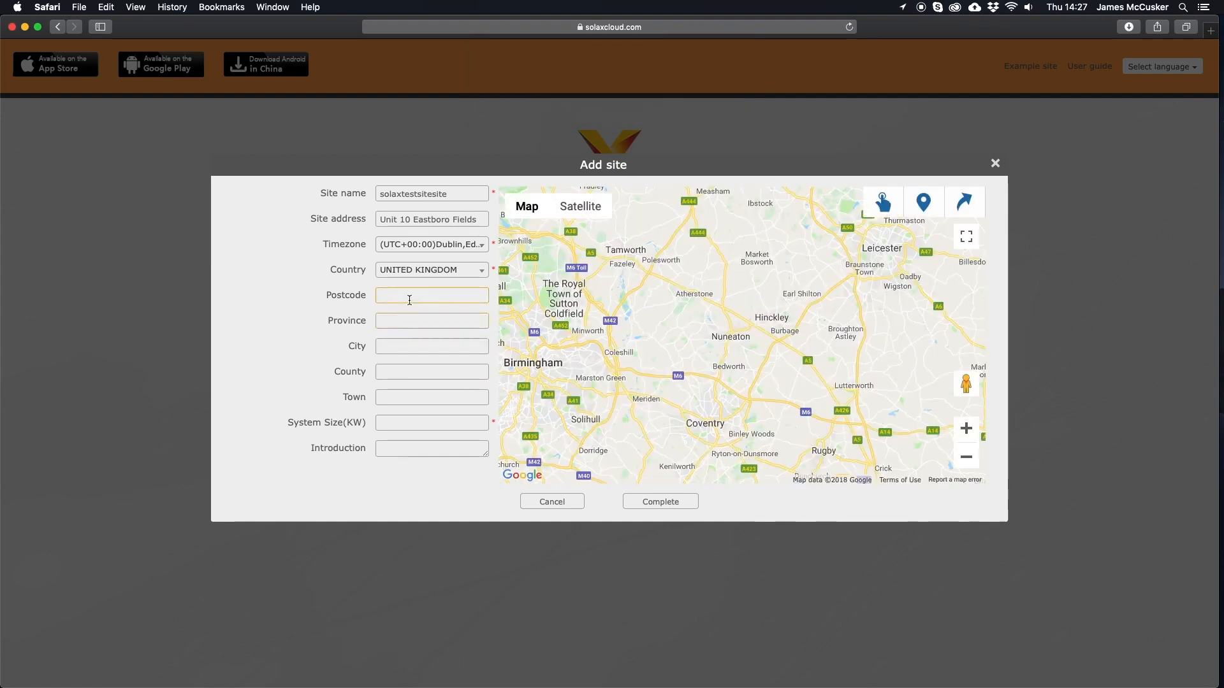
pyautogui.write('CV11 6GL')
pyautogui.click(389, 340)
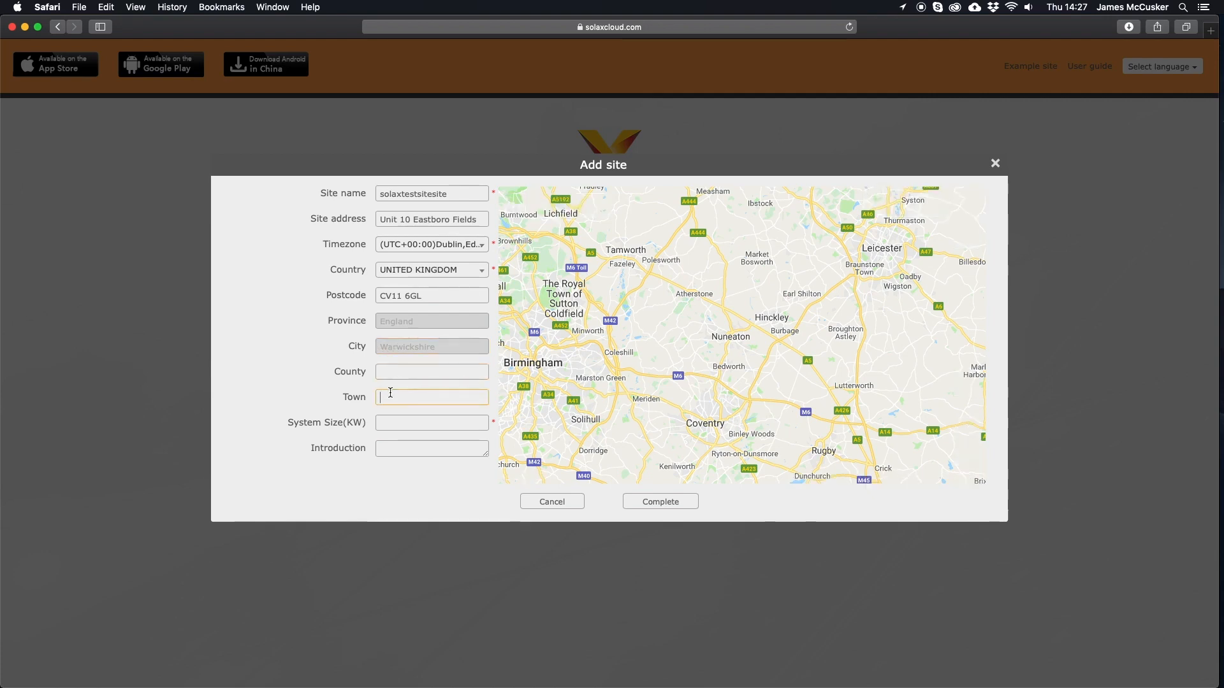
pyautogui.write('Nuneaton')
pyautogui.click(255, 325)
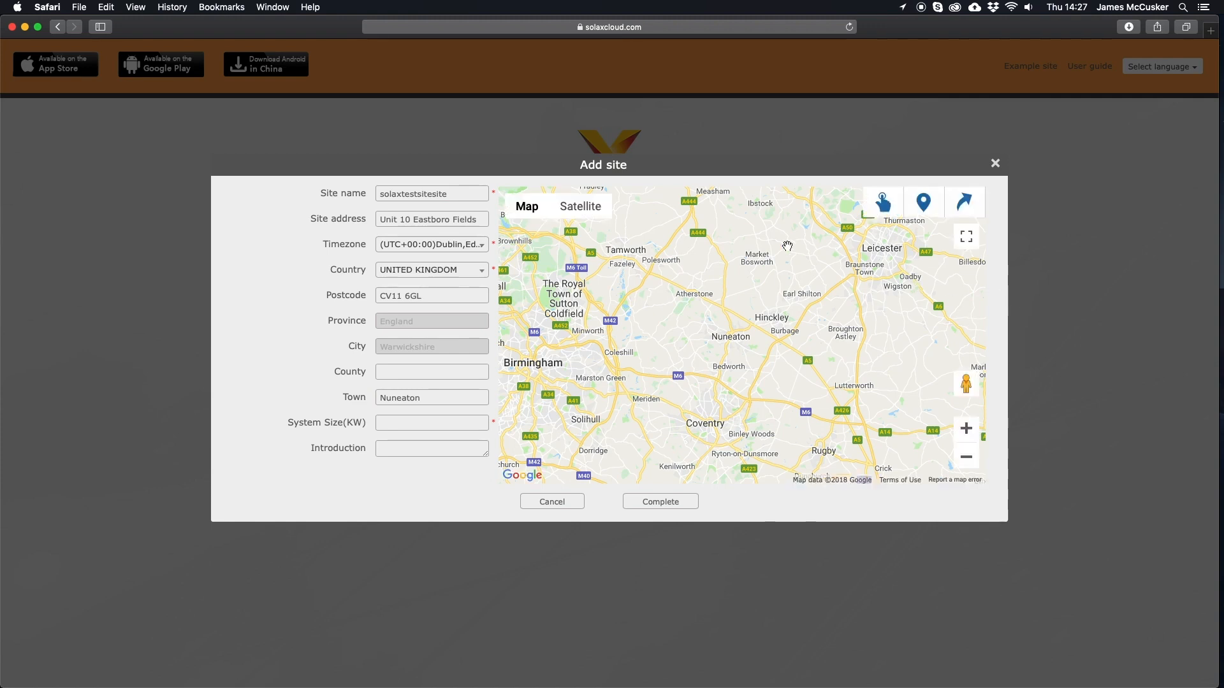
# - Pin the site at Nuneaton on the map, set system size 4 and complete
pyautogui.click(925, 210)
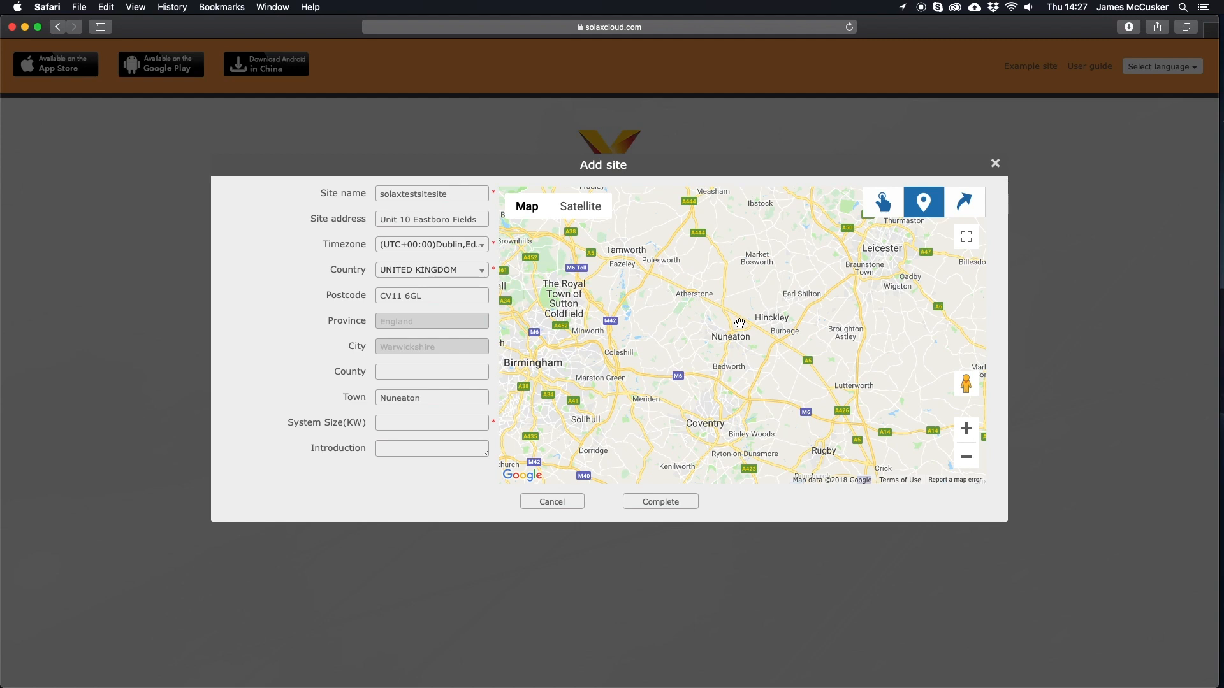
pyautogui.click(739, 323)
pyautogui.moveTo(741, 314); pyautogui.dragTo(743, 316)
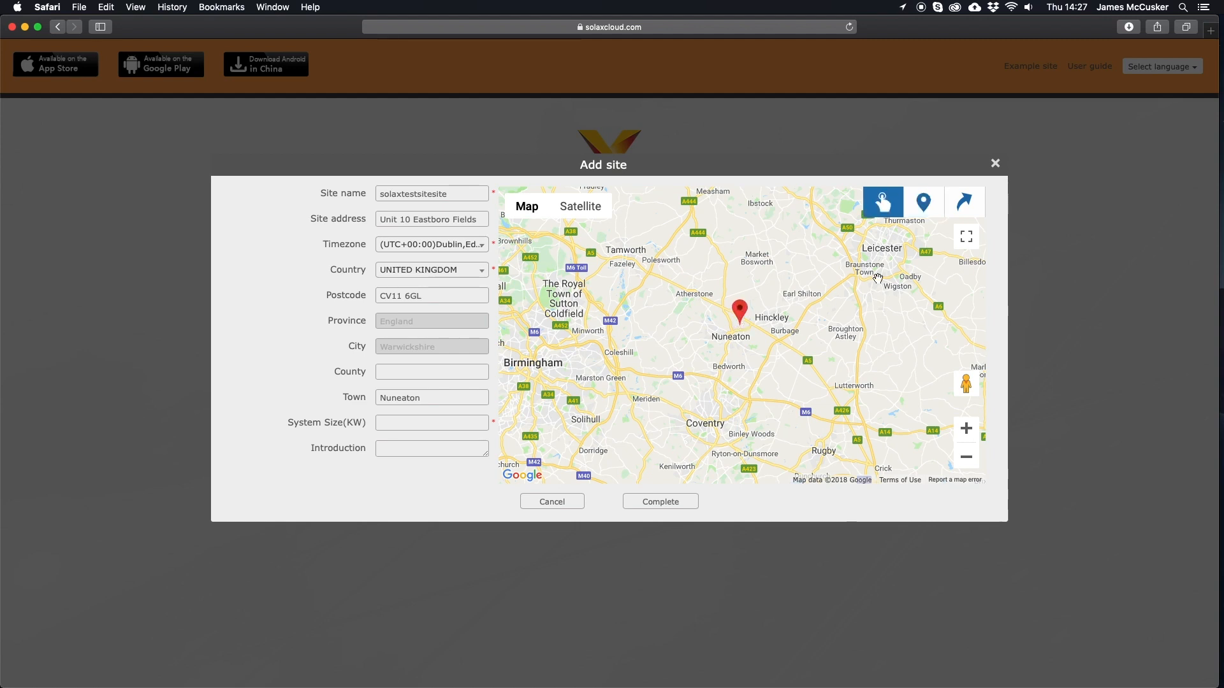
pyautogui.click(472, 425)
pyautogui.write('4')
pyautogui.click(645, 504)
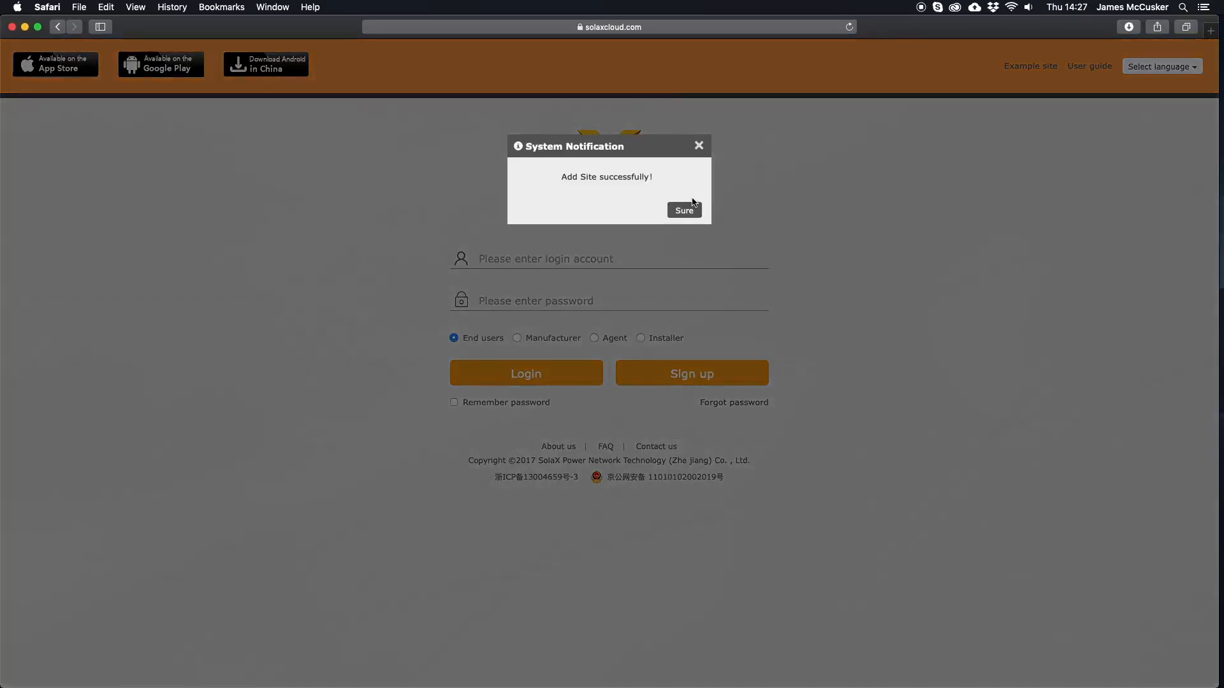
# - Dismiss the site-added notice and log in with the new account's login and password
pyautogui.click(684, 210)
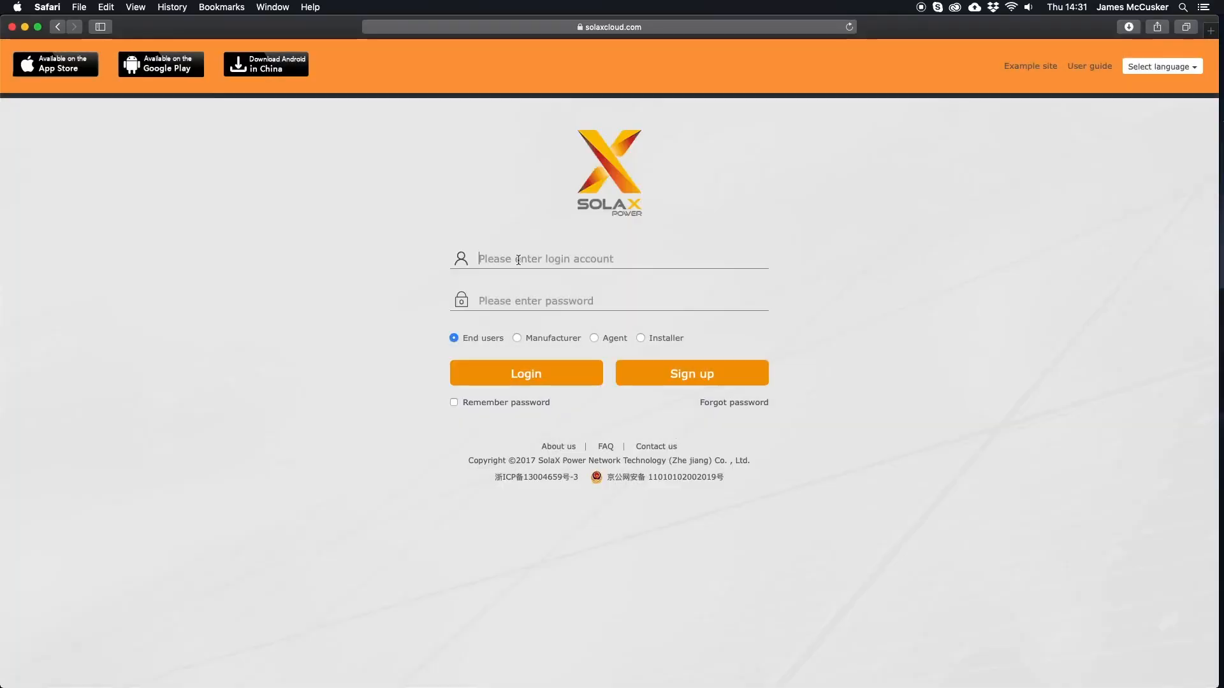
pyautogui.write('S')
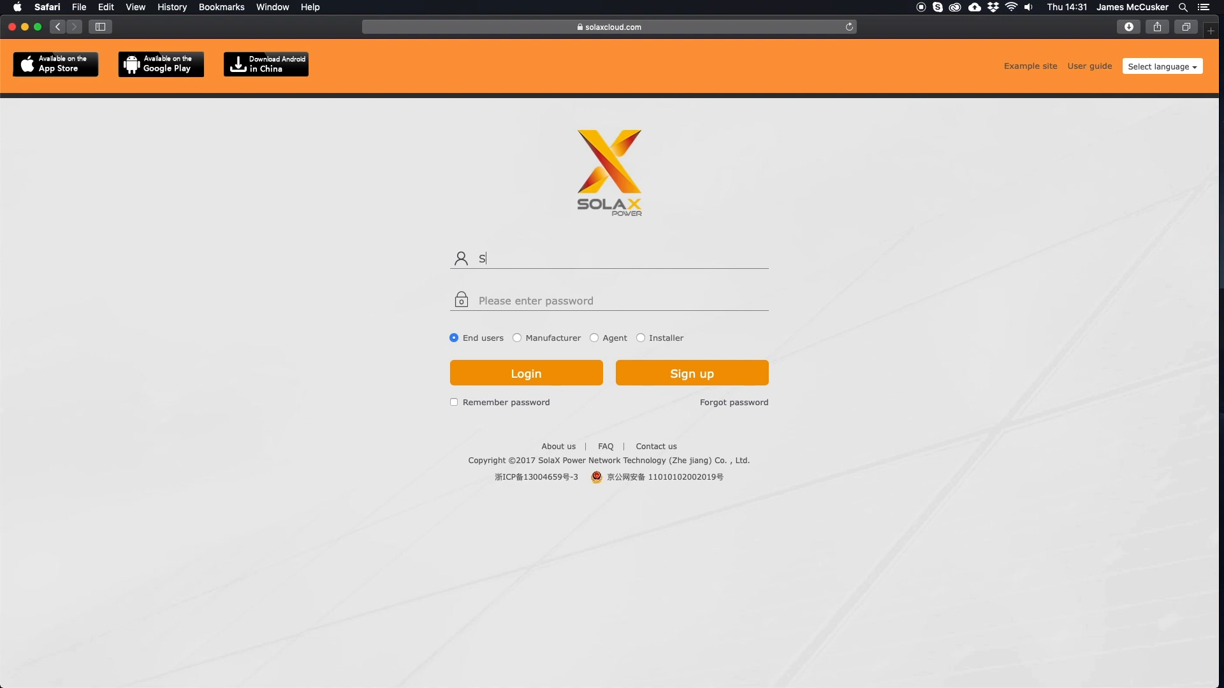
pyautogui.write('OLAXTESTSITE')
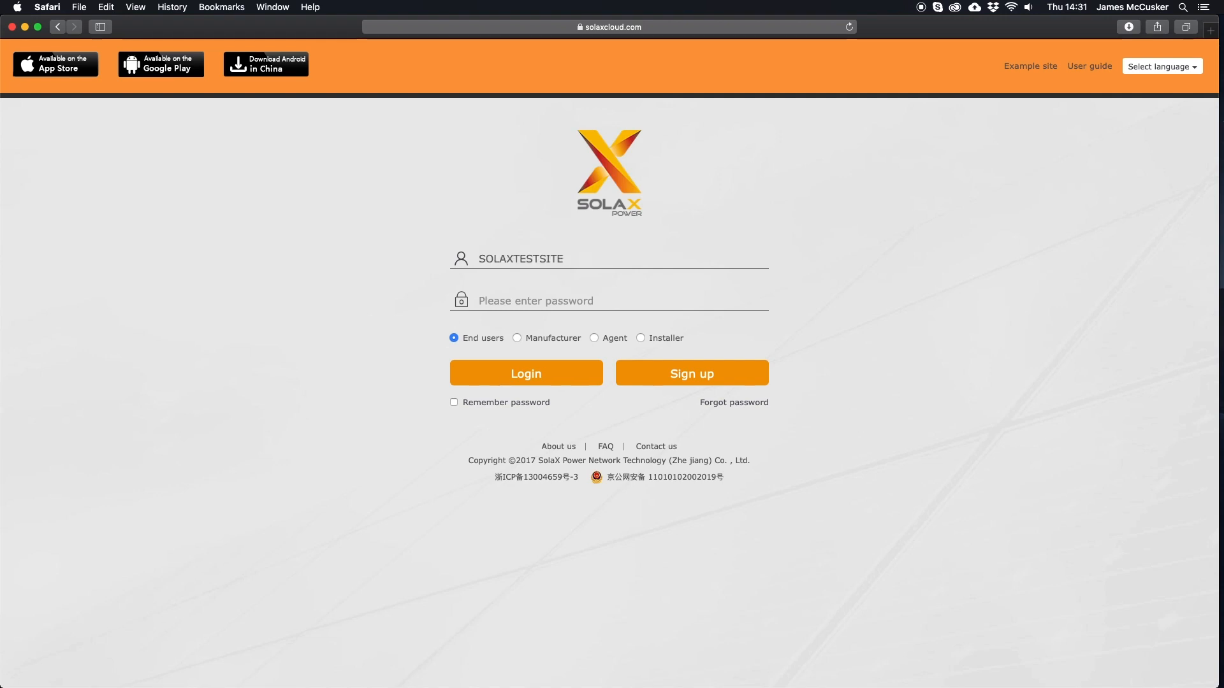
pyautogui.click(520, 296)
pyautogui.write('••••••')
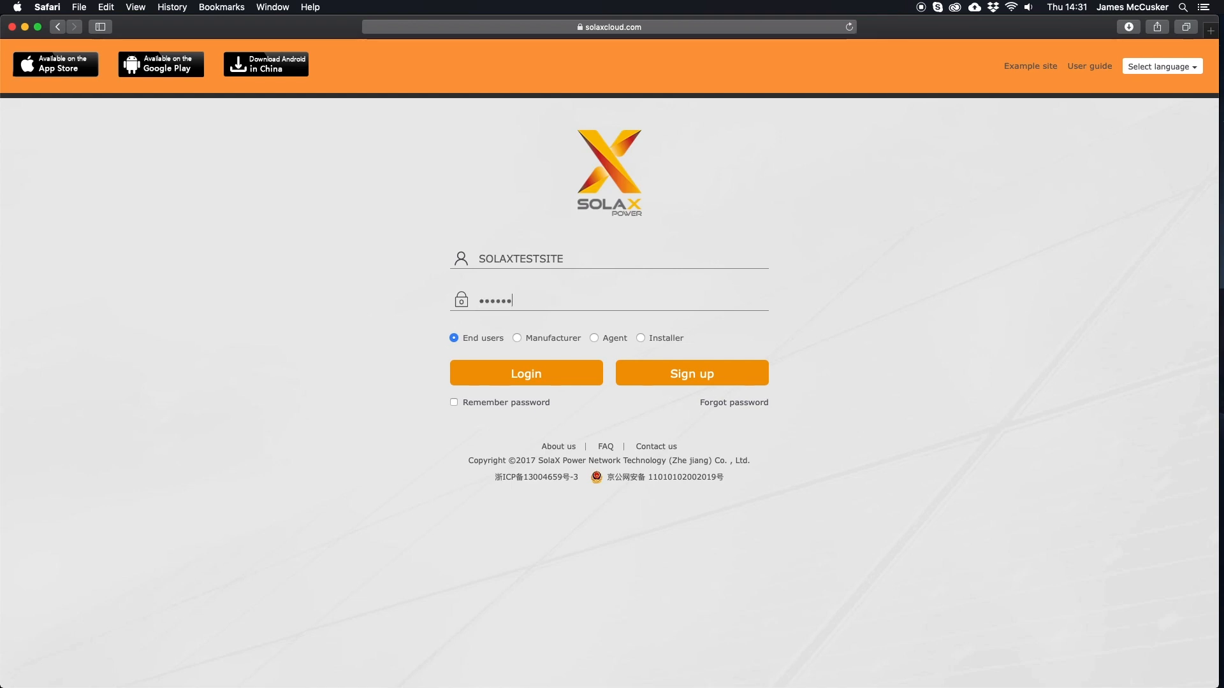
pyautogui.click(525, 373)
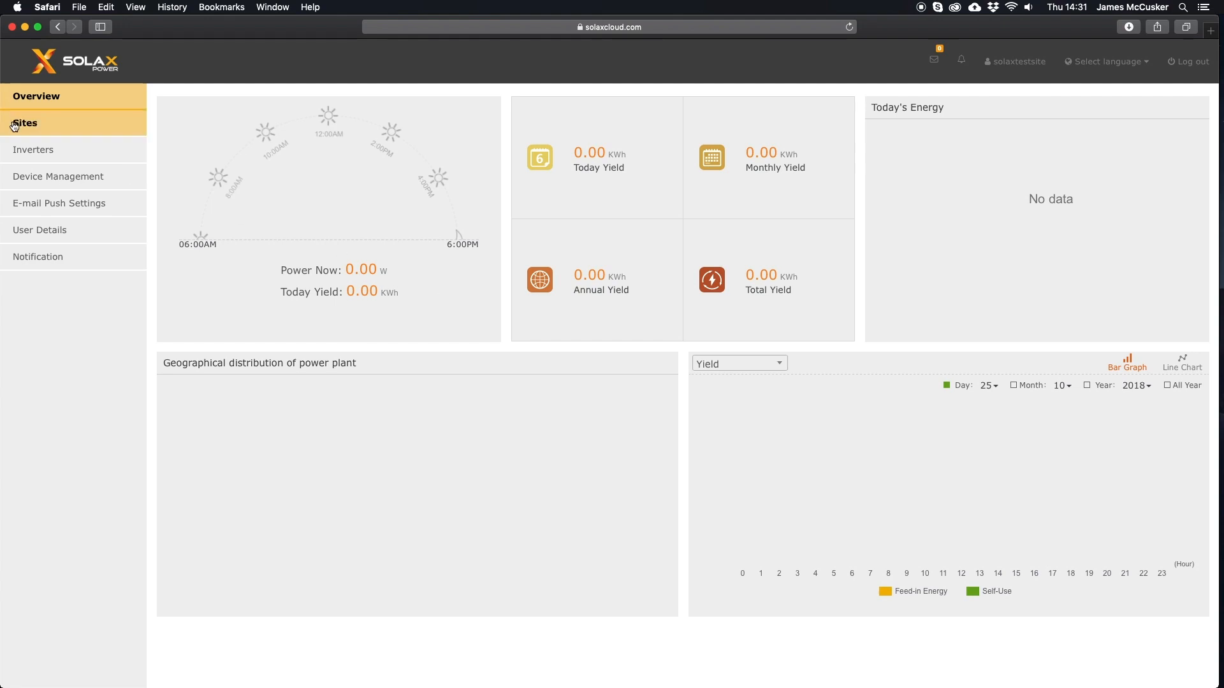
# - Confirm the inverter's analysis map shows the new site, then list sites showing solaxtestsitesite
pyautogui.click(24, 149)
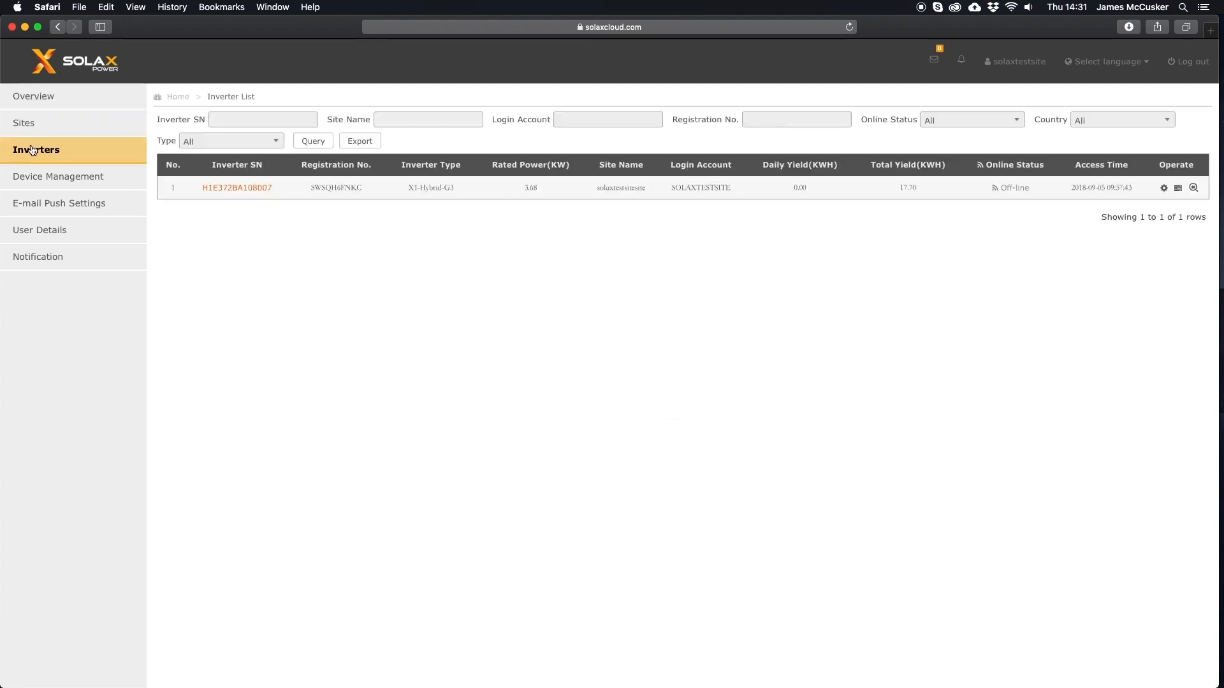
pyautogui.click(228, 189)
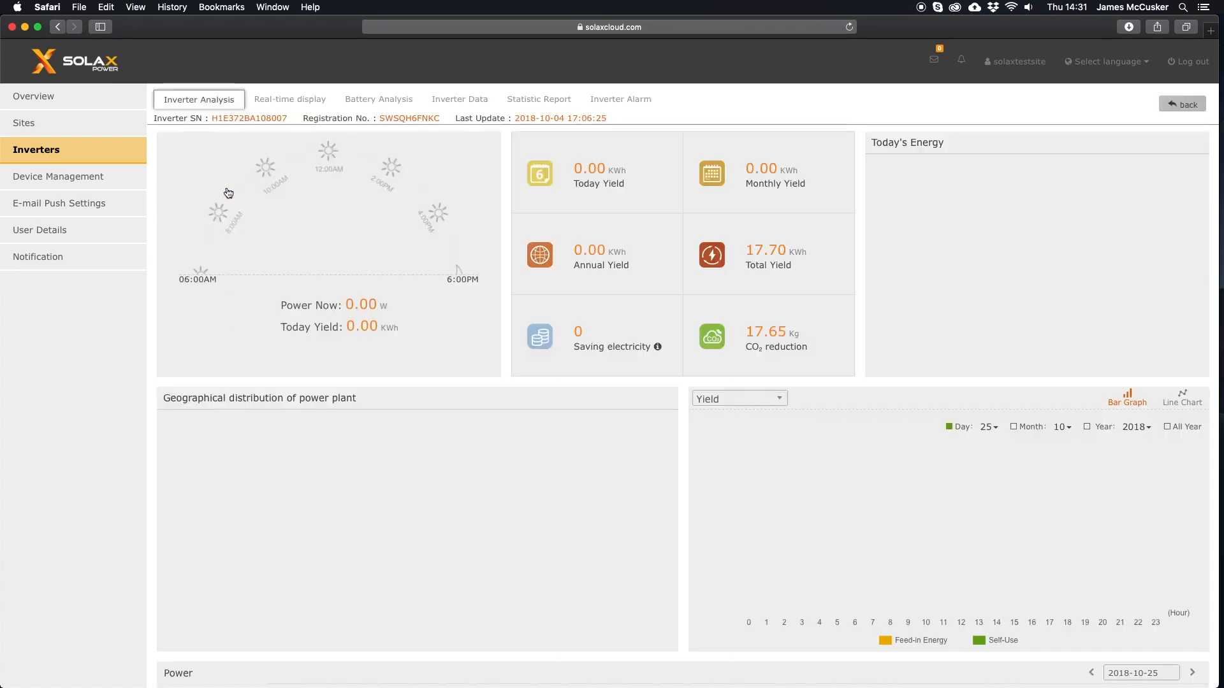
pyautogui.scroll(-3, 228, 191)
pyautogui.scroll(-4, 227, 187)
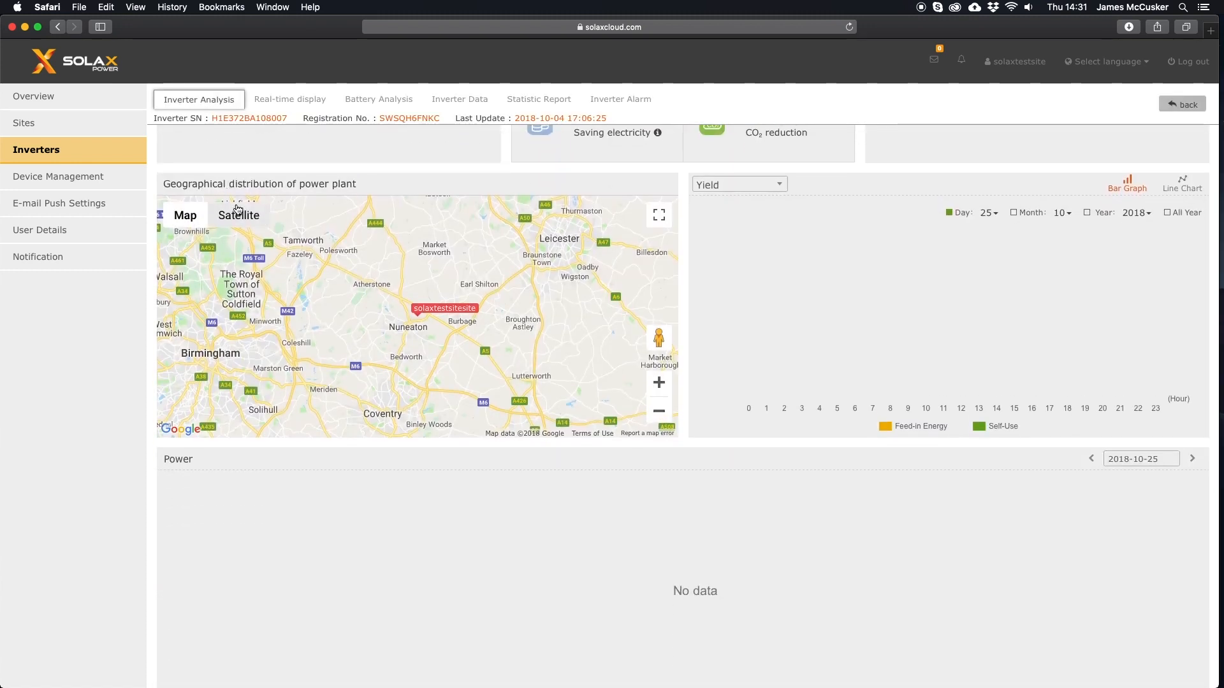
pyautogui.scroll(5, 235, 208)
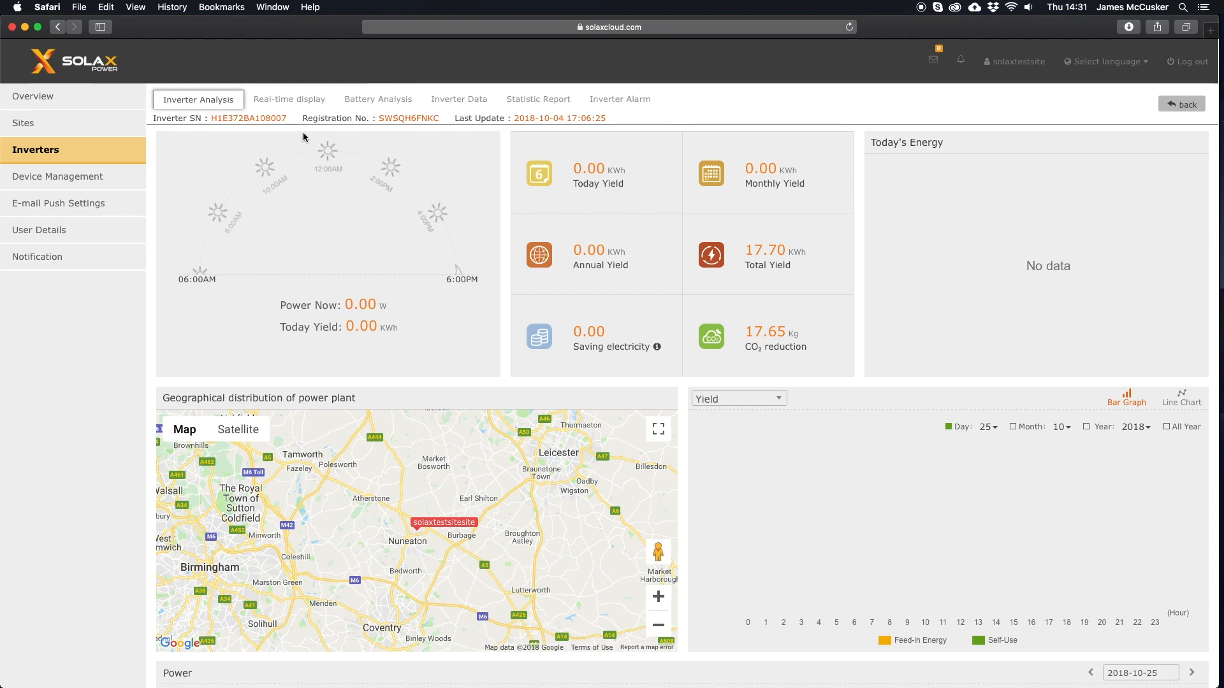
pyautogui.click(40, 123)
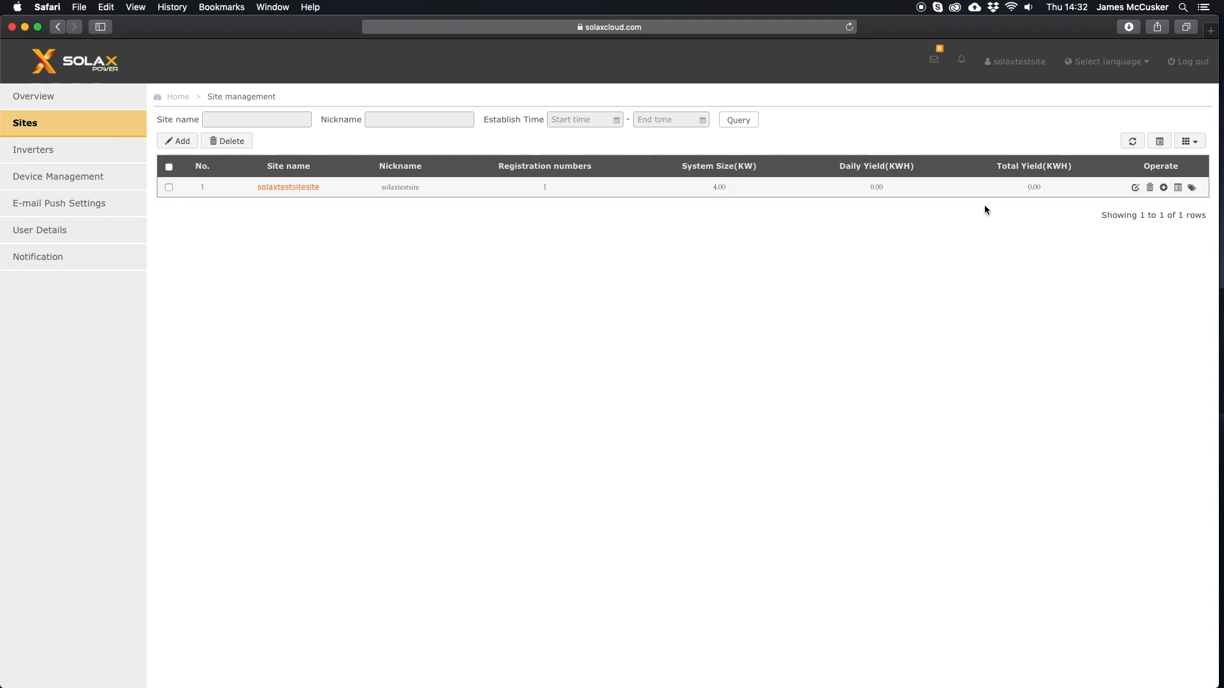
pyautogui.click(1164, 188)
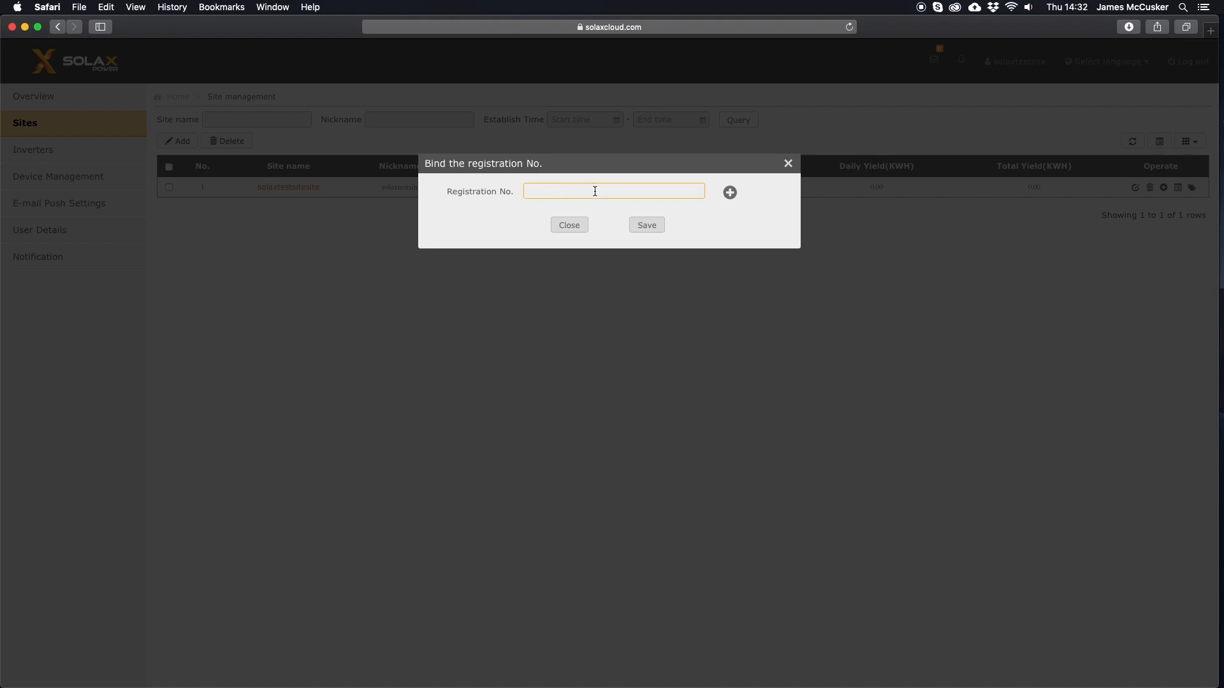
pyautogui.click(788, 165)
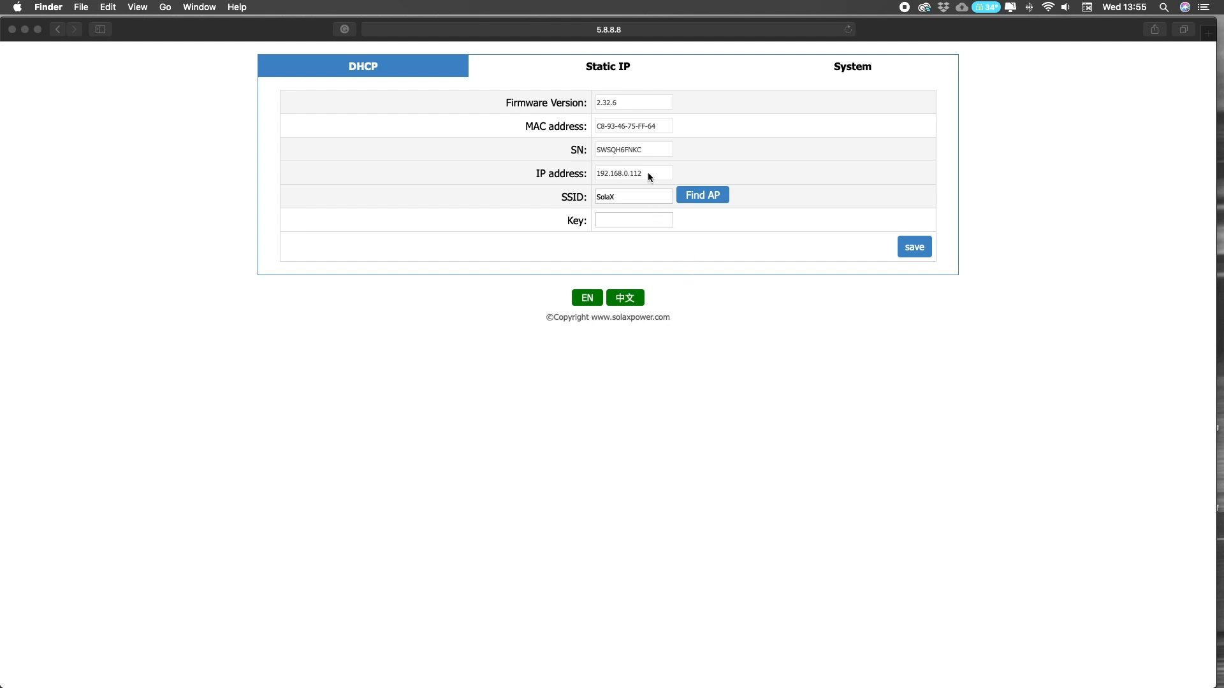
pyautogui.click(595, 176)
pyautogui.moveTo(648, 172); pyautogui.dragTo(594, 174)
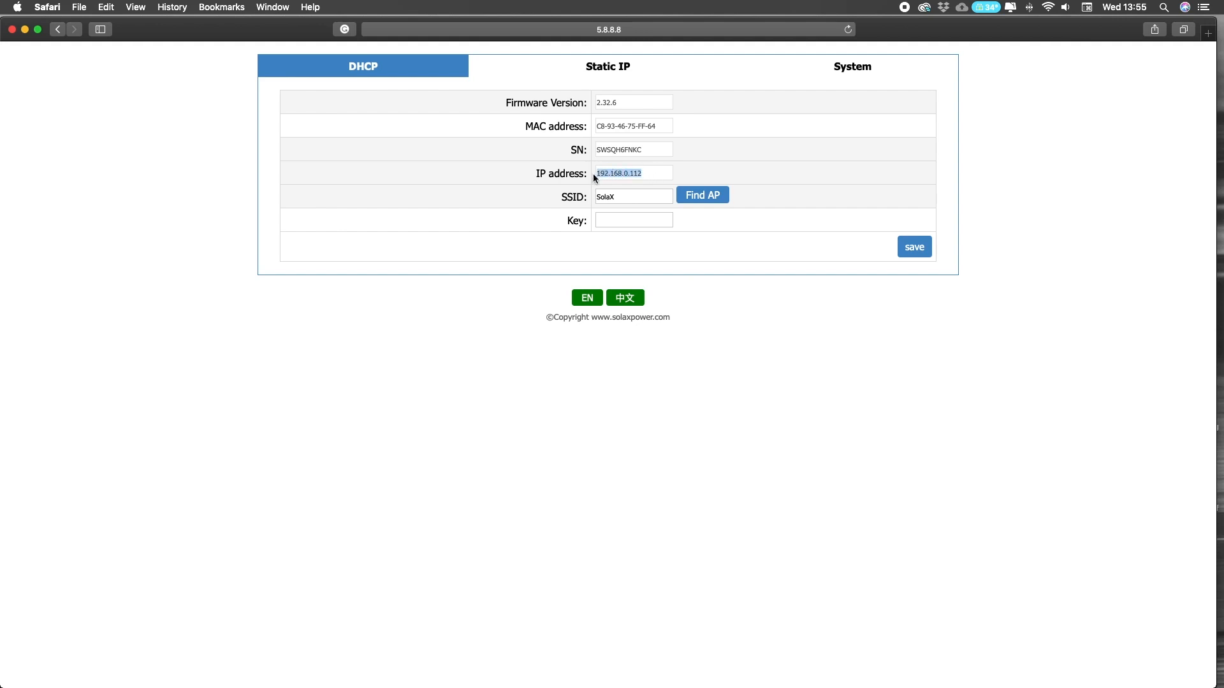
pyautogui.click(658, 178)
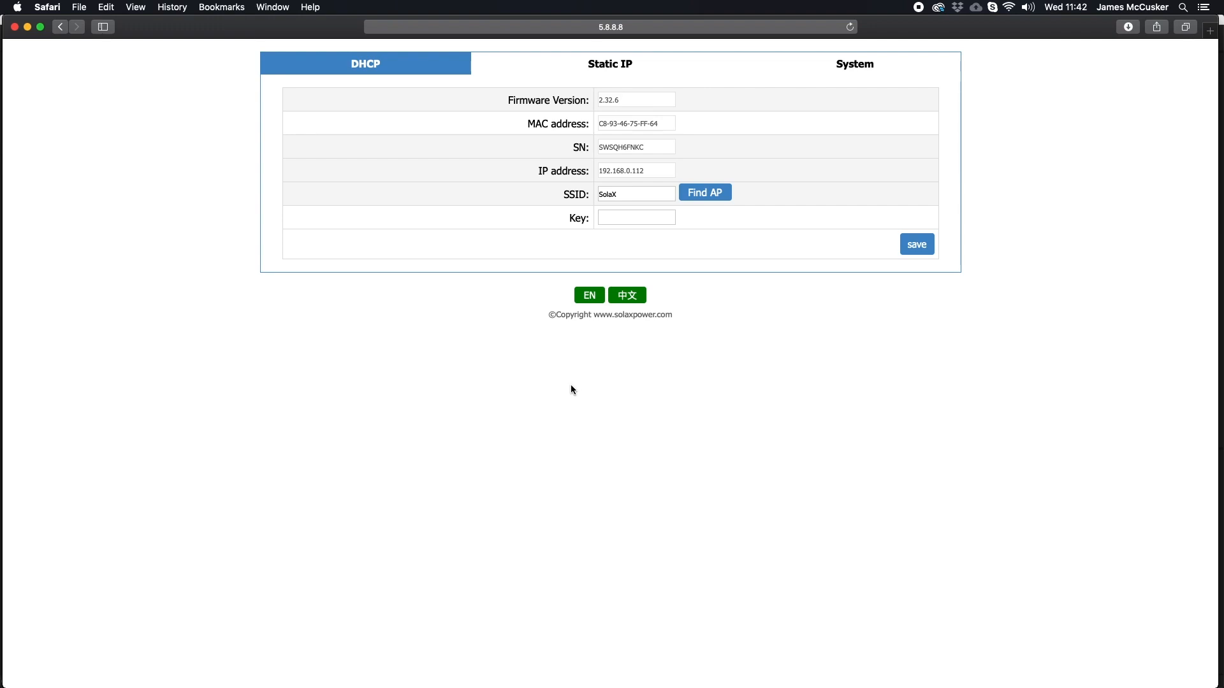
# - Scan nearby Wi-Fi networks and pick DIRECT-koM2020 Series as the dongle's SSID
pyautogui.click(702, 202)
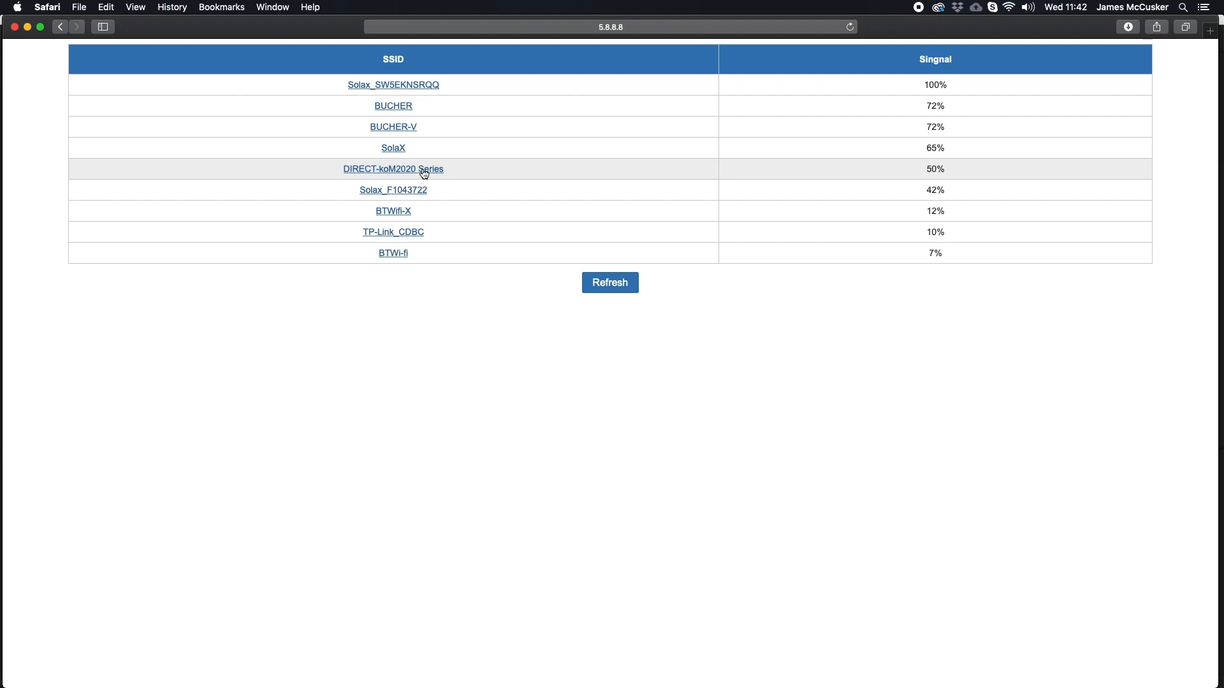
pyautogui.click(393, 169)
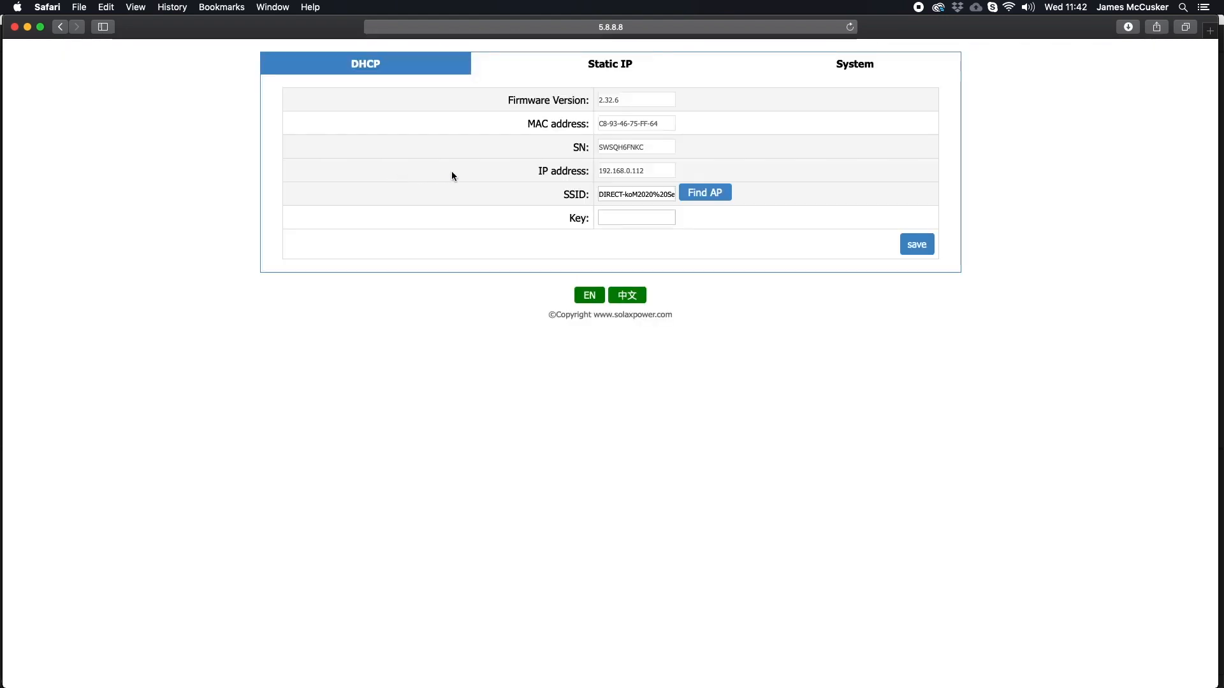
# - Delete the stray '%' from the SSID and enter the Wi-Fi password in the Key field
pyautogui.click(659, 197)
pyautogui.press('BackSpace')
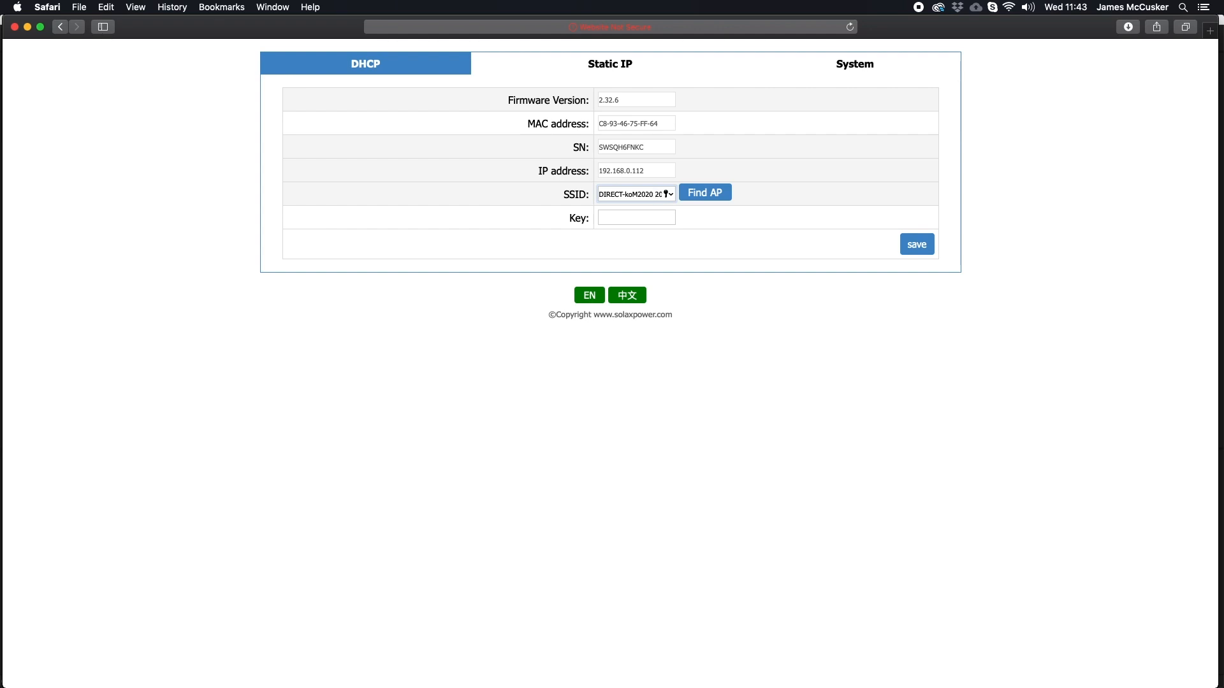
pyautogui.click(712, 265)
pyautogui.click(644, 222)
pyautogui.write('••••••')
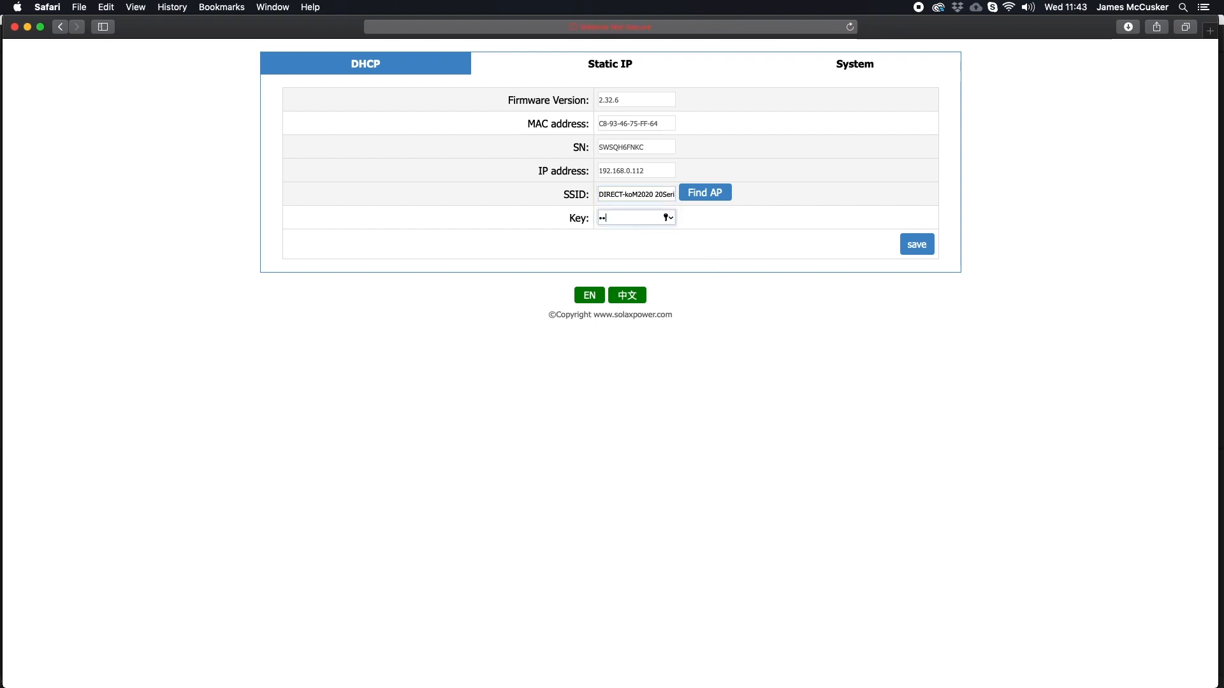
pyautogui.write('••')
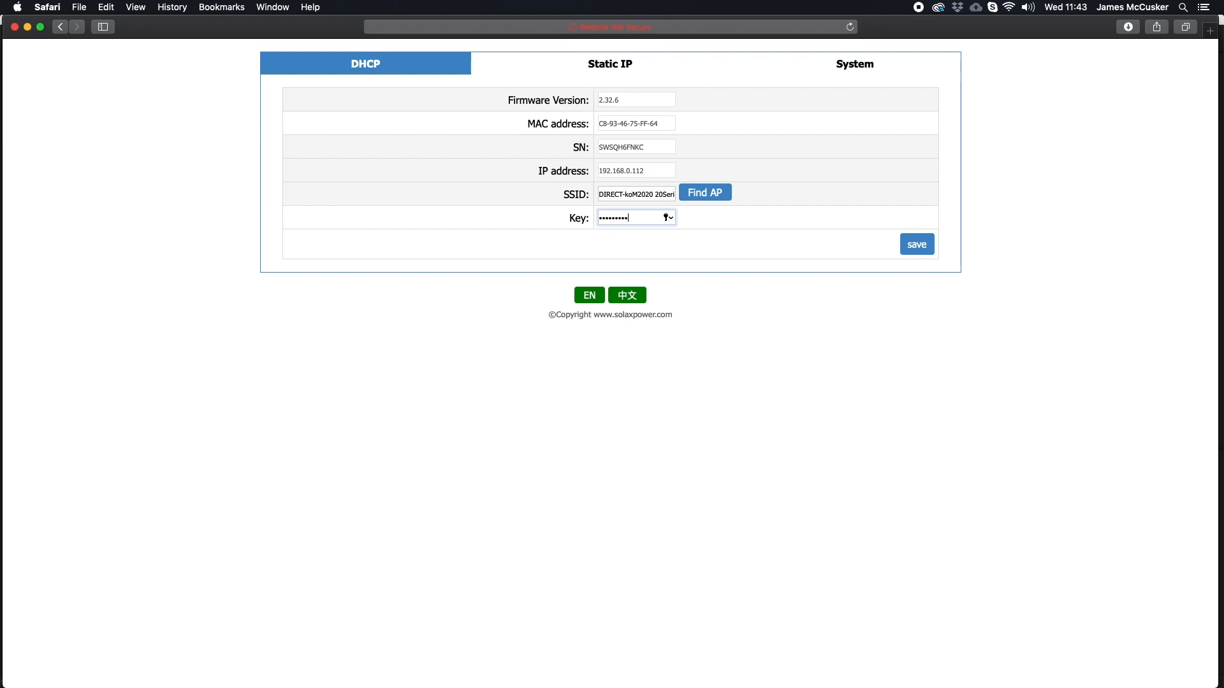